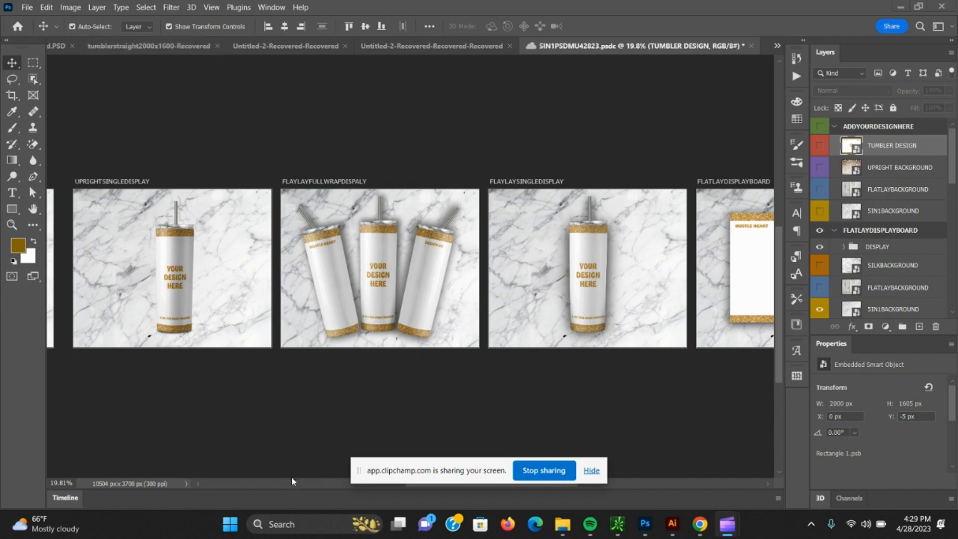
Look over the mockup artboards from UPRIGHTFULLWRAPDISPLAY to FLATLAYDISPLAYBOARD and the layer groups that belong to them.
{"action": "left_click", "coordinate": [643, 450]}
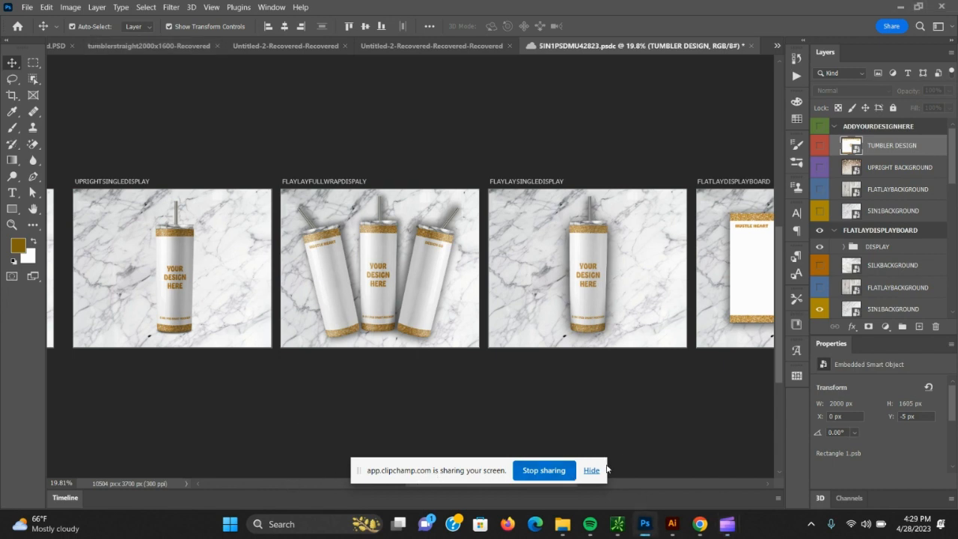
{"action": "left_click", "coordinate": [594, 470]}
{"action": "mouse_move", "coordinate": [552, 480]}
{"action": "left_mouse_down"}
{"action": "mouse_move", "coordinate": [454, 480]}
{"action": "mouse_move", "coordinate": [548, 479]}
{"action": "left_mouse_up"}
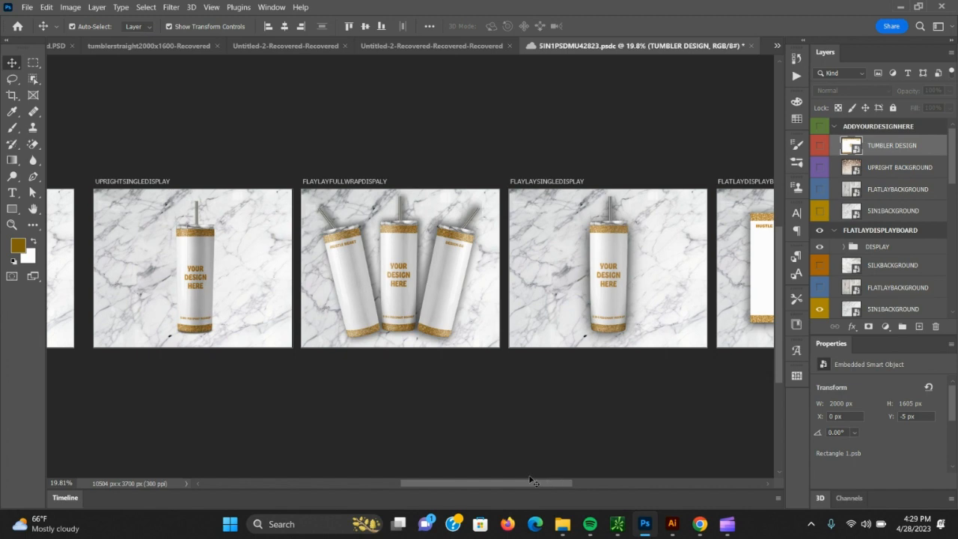
{"action": "left_click_drag", "start_coordinate": [519, 483], "coordinate": [578, 483]}
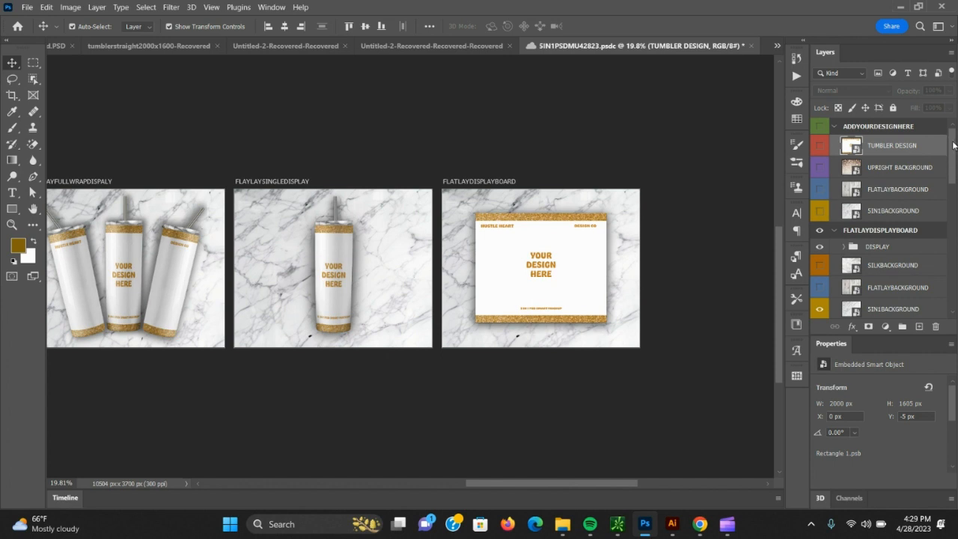
{"action": "left_click_drag", "start_coordinate": [953, 144], "coordinate": [947, 171]}
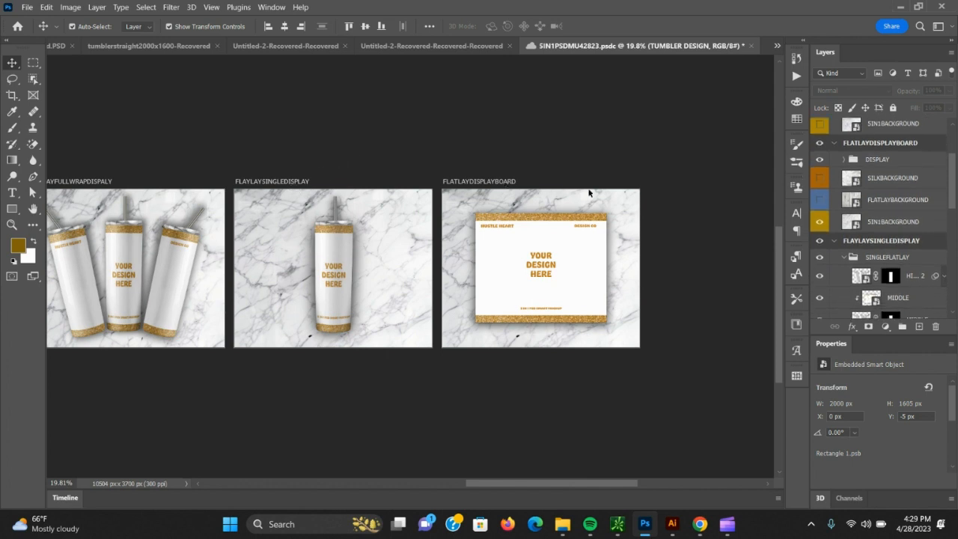
{"action": "left_click_drag", "start_coordinate": [955, 193], "coordinate": [954, 171]}
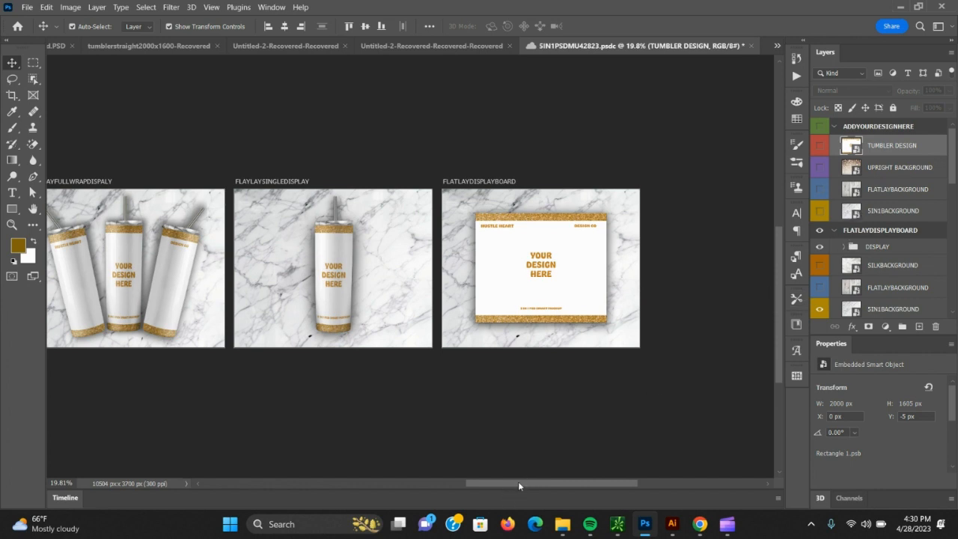
{"action": "left_click_drag", "start_coordinate": [518, 483], "coordinate": [471, 482]}
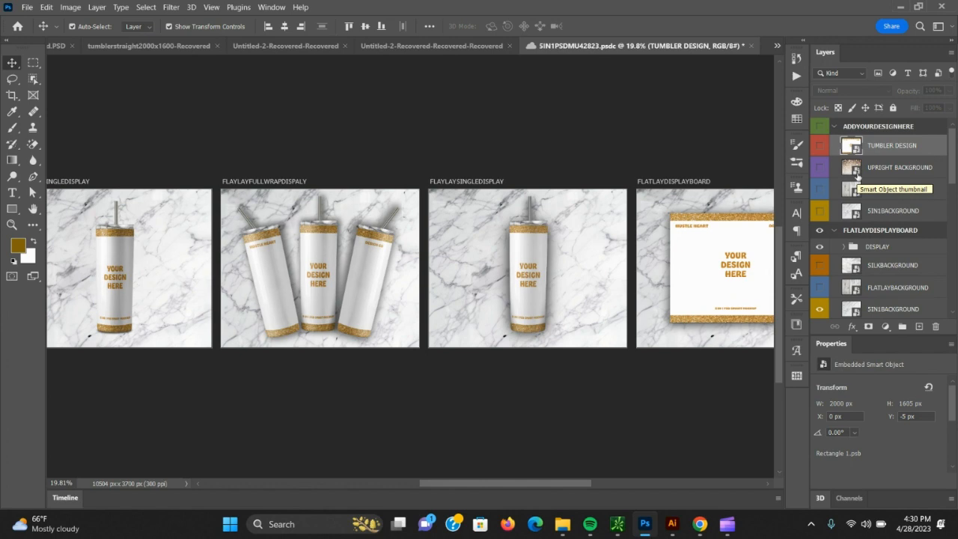
{"action": "left_click_drag", "start_coordinate": [576, 482], "coordinate": [496, 483]}
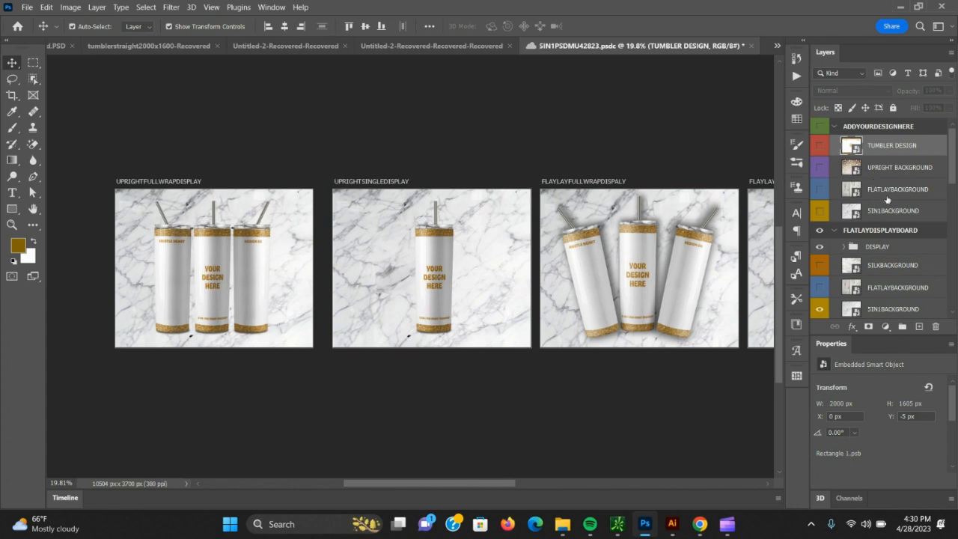
{"action": "left_click_drag", "start_coordinate": [471, 483], "coordinate": [575, 483]}
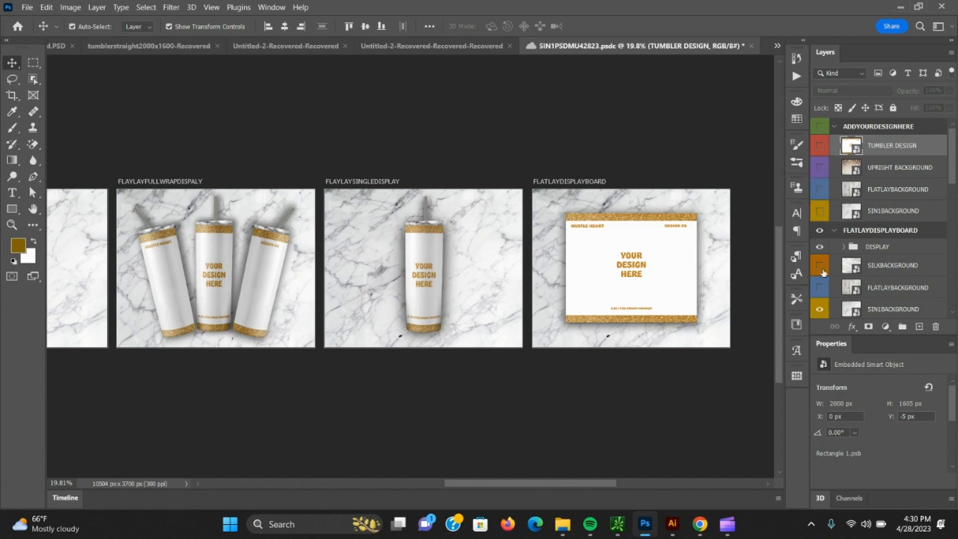
Show the SILKBACKGROUND layers of the FLATLAYDISPLAYBOARD and FLAYLAYSINGLEDISPLAY artboards.
{"action": "scroll", "coordinate": [823, 273], "scroll_direction": "down", "scroll_amount": 3}
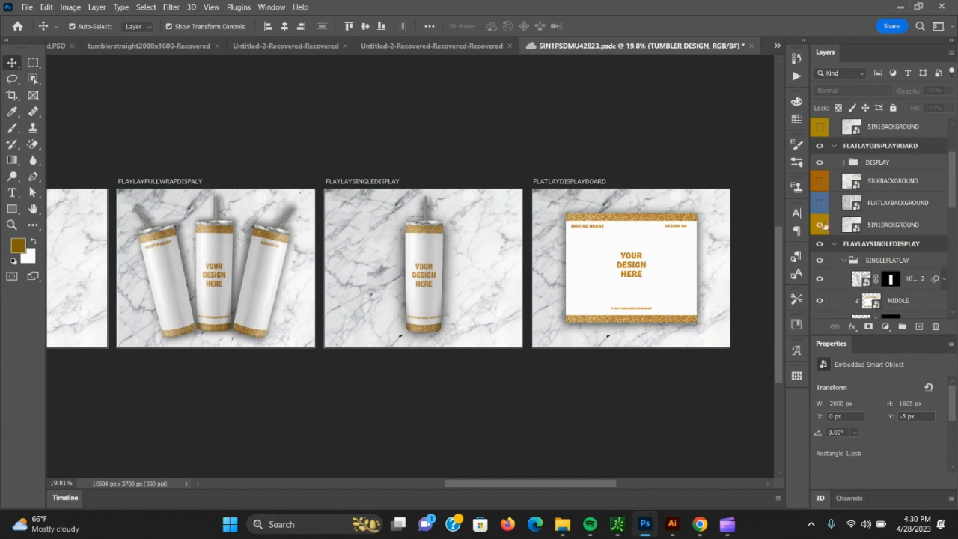
{"action": "left_click", "coordinate": [820, 181]}
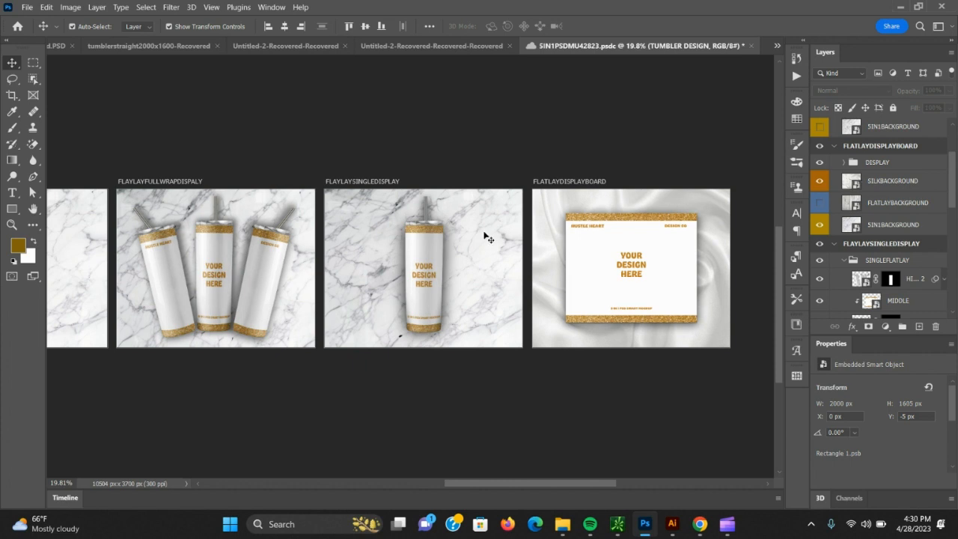
{"action": "left_click", "coordinate": [818, 182]}
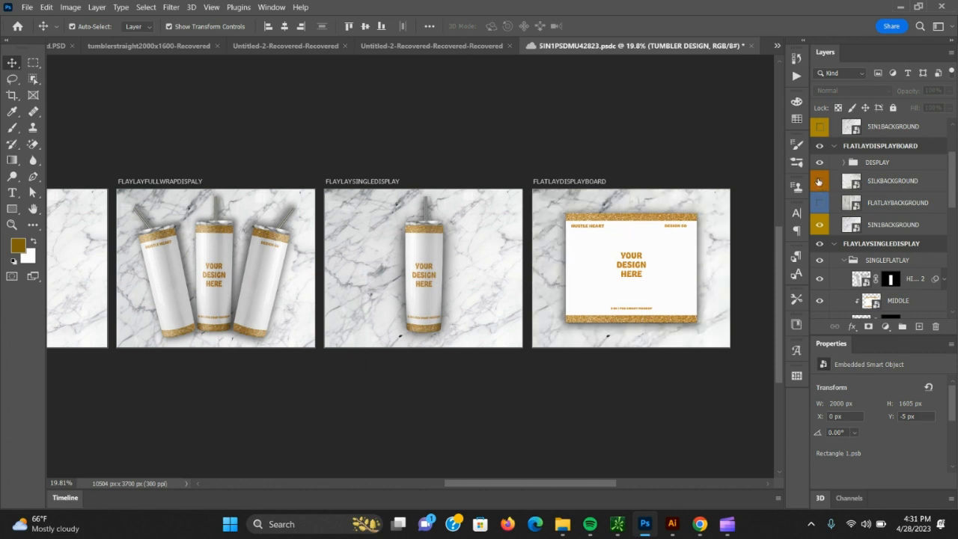
{"action": "left_click", "coordinate": [819, 182]}
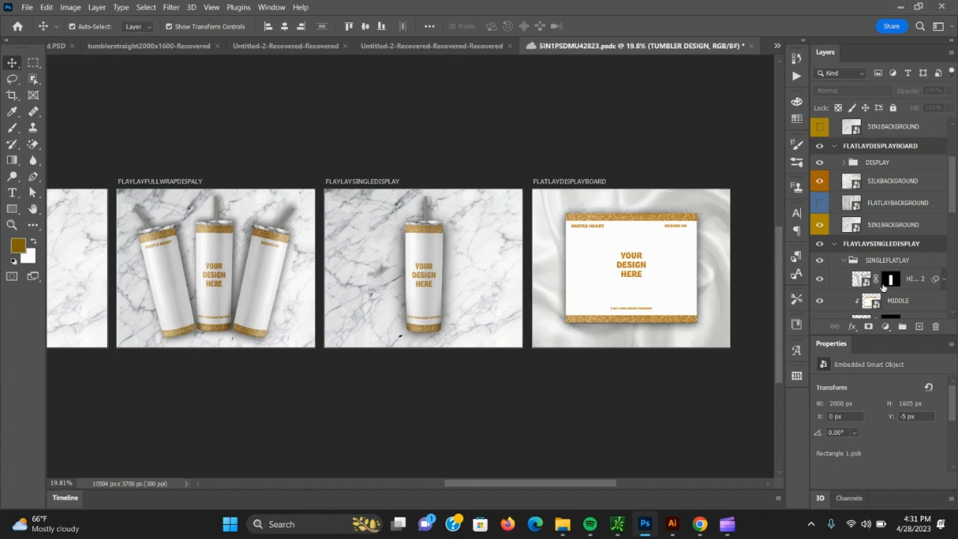
{"action": "scroll", "coordinate": [883, 286], "scroll_direction": "down", "scroll_amount": 3}
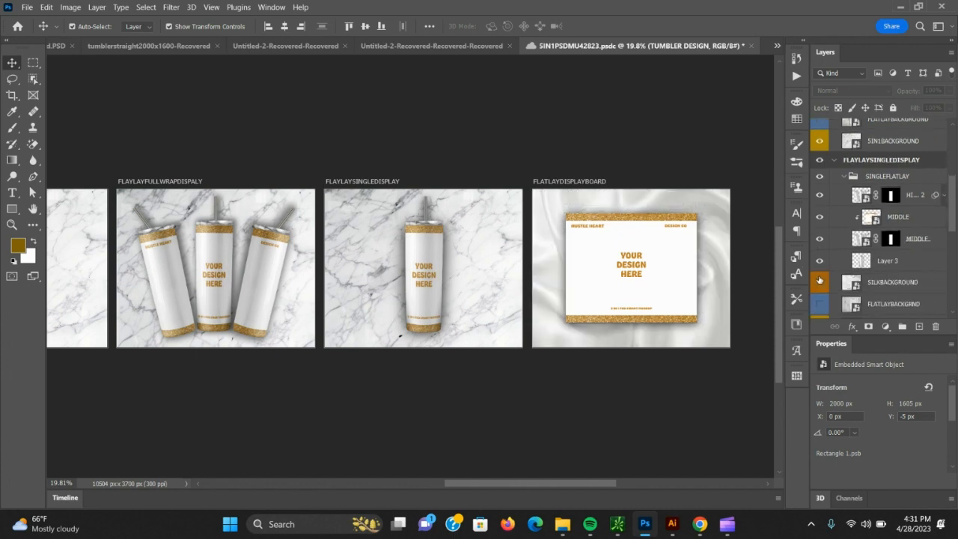
{"action": "left_click", "coordinate": [819, 282]}
Save the mockup file and show the SILKBACKGROUND copy layer of the FLAYLAYFULLWRAPDISPALY artboard.
{"action": "scroll", "coordinate": [826, 274], "scroll_direction": "down", "scroll_amount": 4}
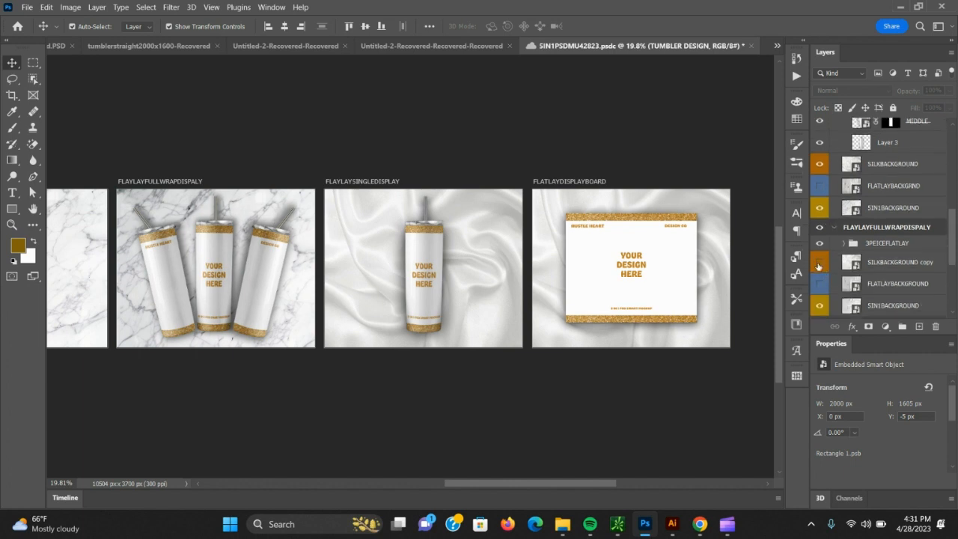
{"action": "key", "text": "ctrl+s"}
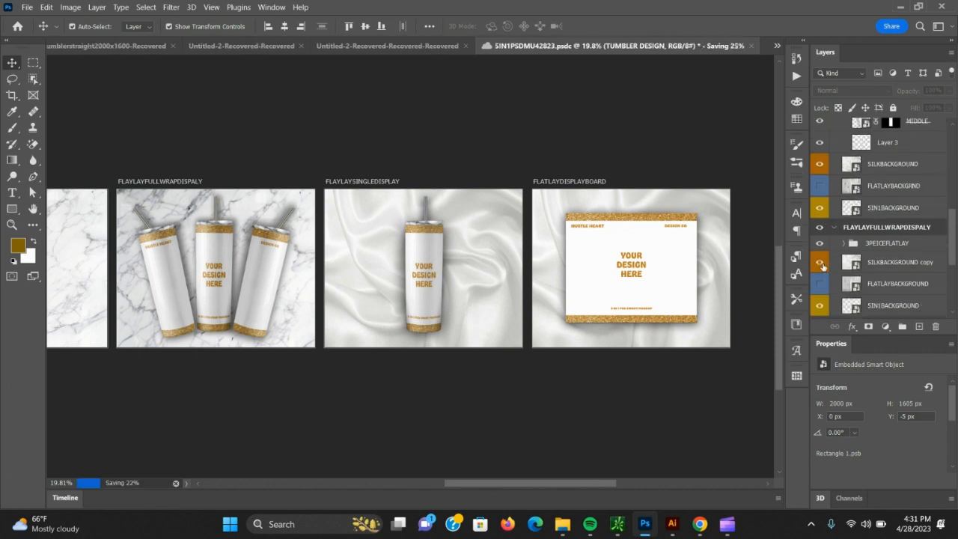
{"action": "left_click", "coordinate": [820, 264]}
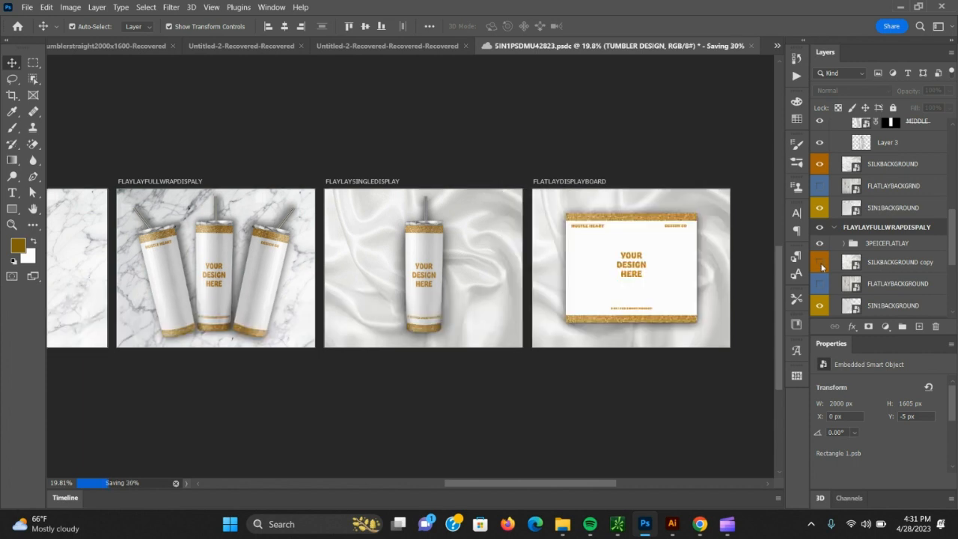
{"action": "scroll", "coordinate": [831, 262], "scroll_direction": "down", "scroll_amount": 4}
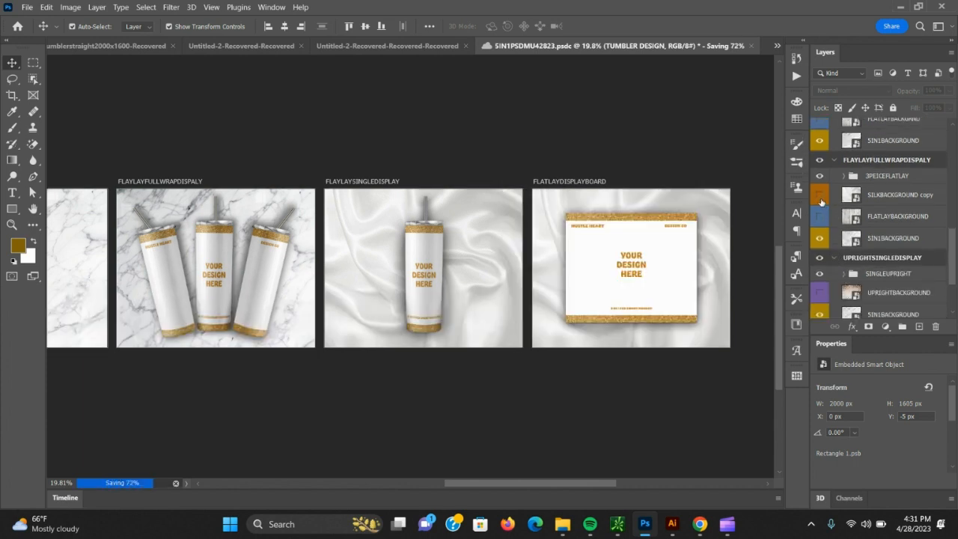
{"action": "left_click", "coordinate": [820, 198]}
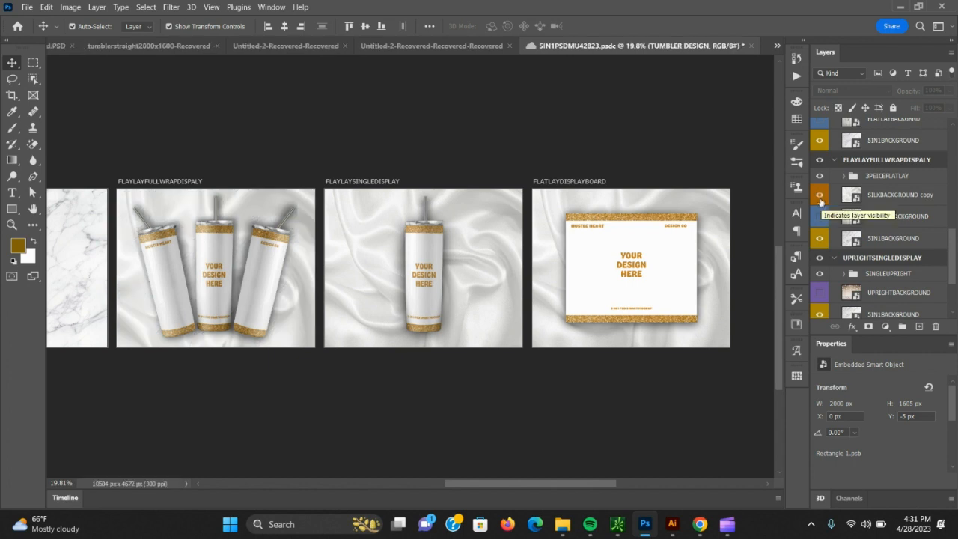
Hide the silk background layers of all three flat-lay artboards to bring back the marble background.
{"action": "left_click", "coordinate": [819, 195]}
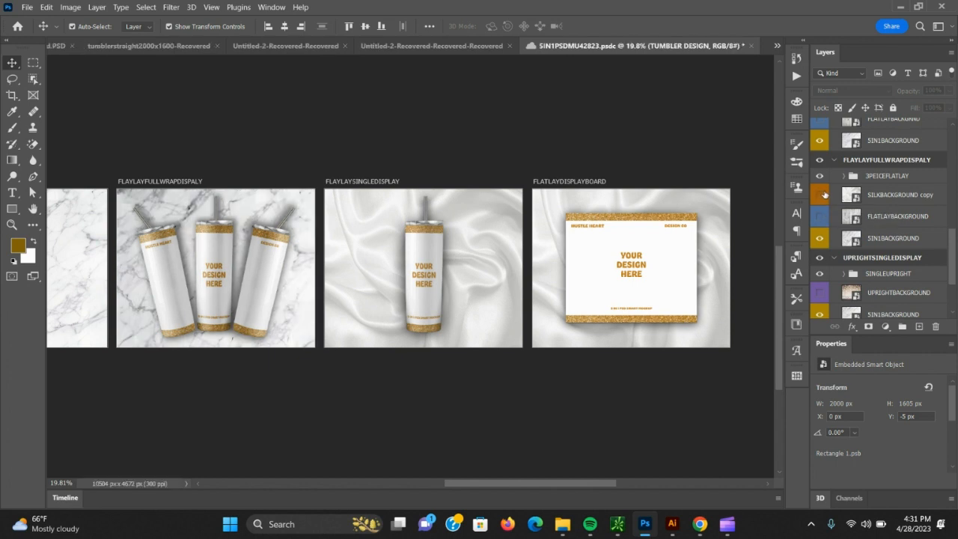
{"action": "scroll", "coordinate": [820, 193], "scroll_direction": "up", "scroll_amount": 3}
{"action": "left_click", "coordinate": [820, 166]}
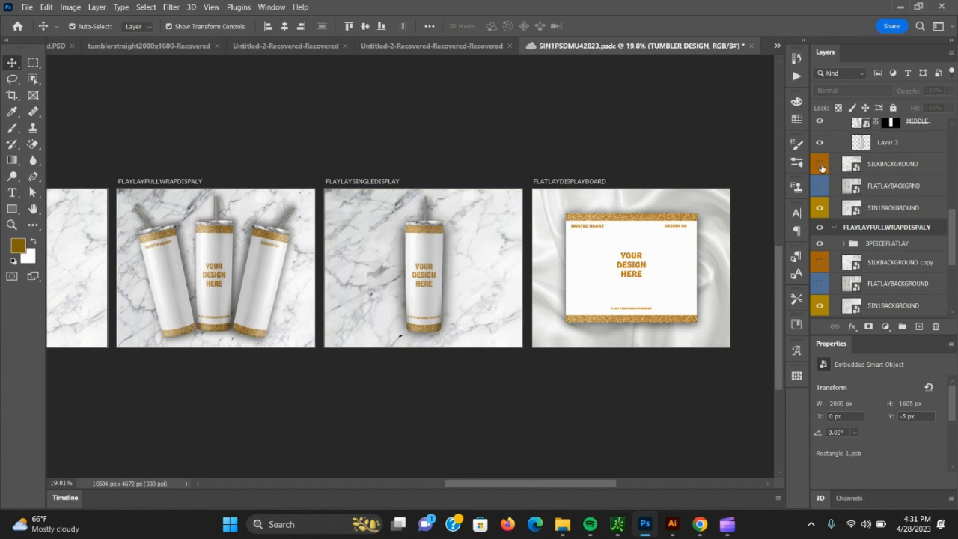
{"action": "scroll", "coordinate": [822, 170], "scroll_direction": "up", "scroll_amount": 4}
{"action": "scroll", "coordinate": [821, 170], "scroll_direction": "up", "scroll_amount": 4}
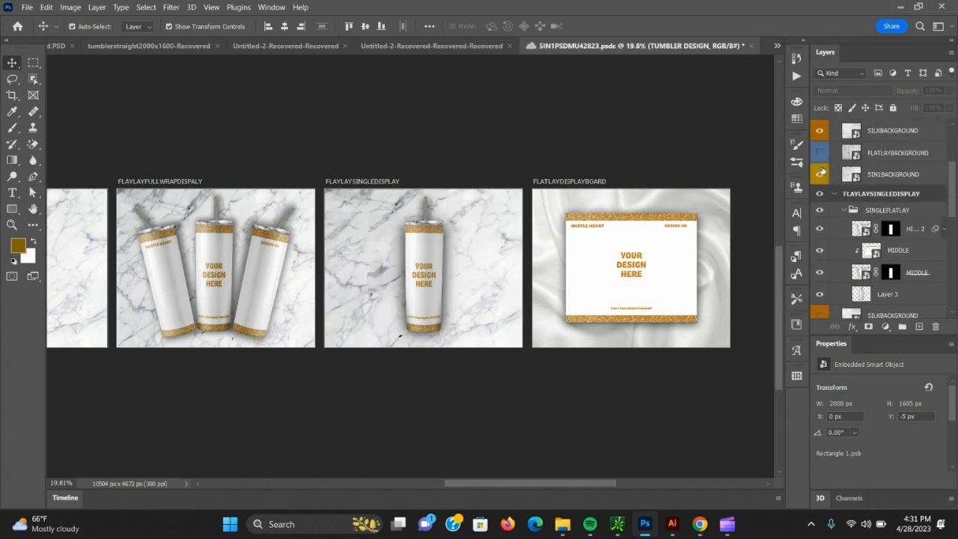
{"action": "left_click", "coordinate": [820, 150]}
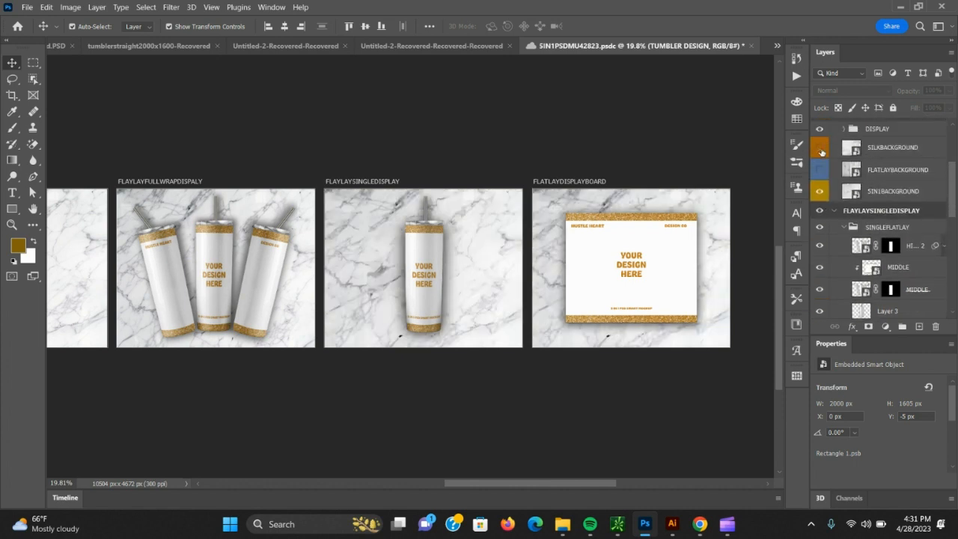
Preview the FLATLAYBACKGROUND layer on the FLATLAYDISPLAYBOARD artboard, and inspect its smart object contents without changing them.
{"action": "left_click", "coordinate": [820, 169]}
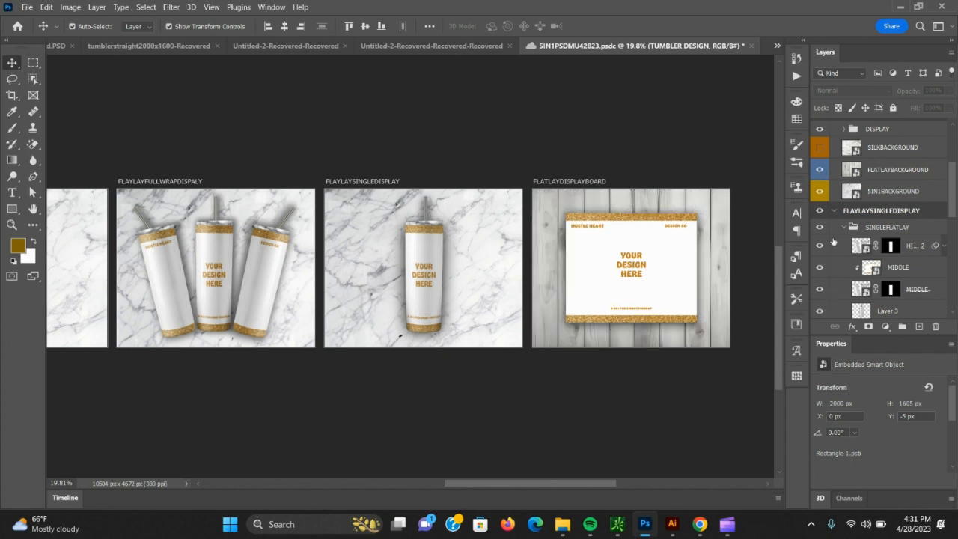
{"action": "left_click", "coordinate": [820, 172]}
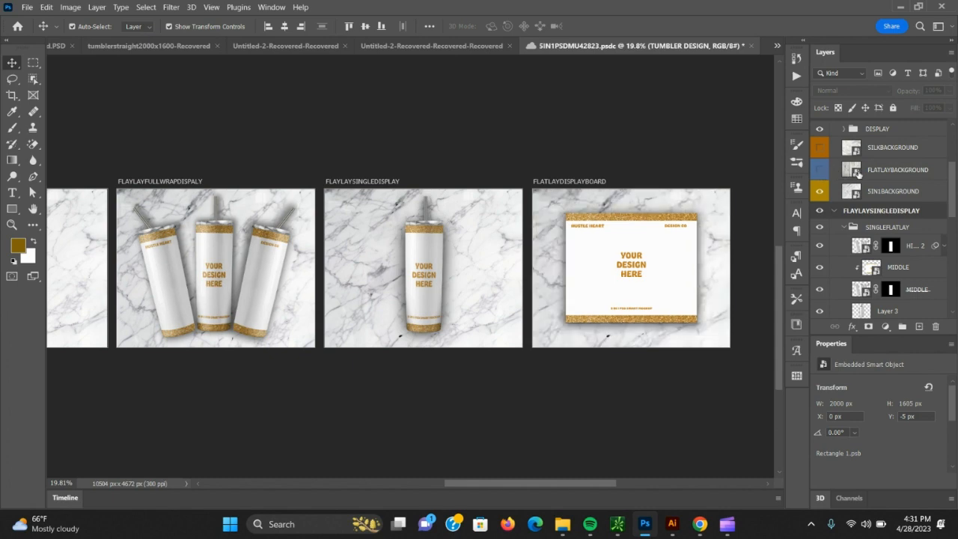
{"action": "double_click", "coordinate": [858, 172]}
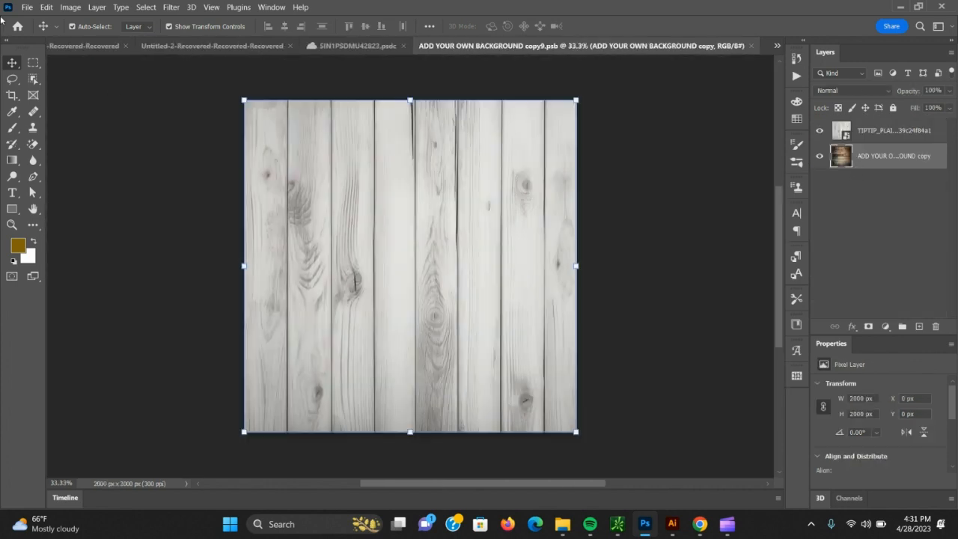
{"action": "left_click", "coordinate": [27, 9]}
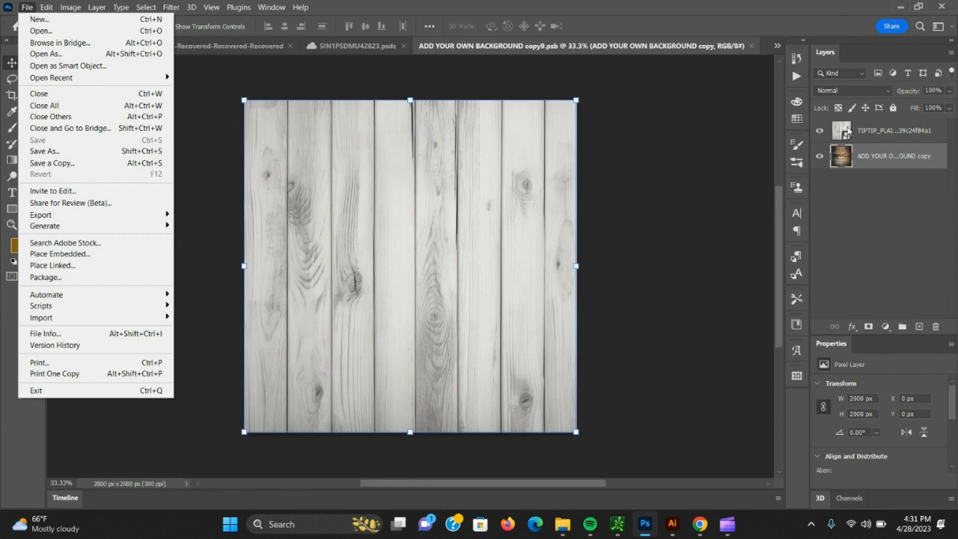
{"action": "left_click", "coordinate": [750, 46]}
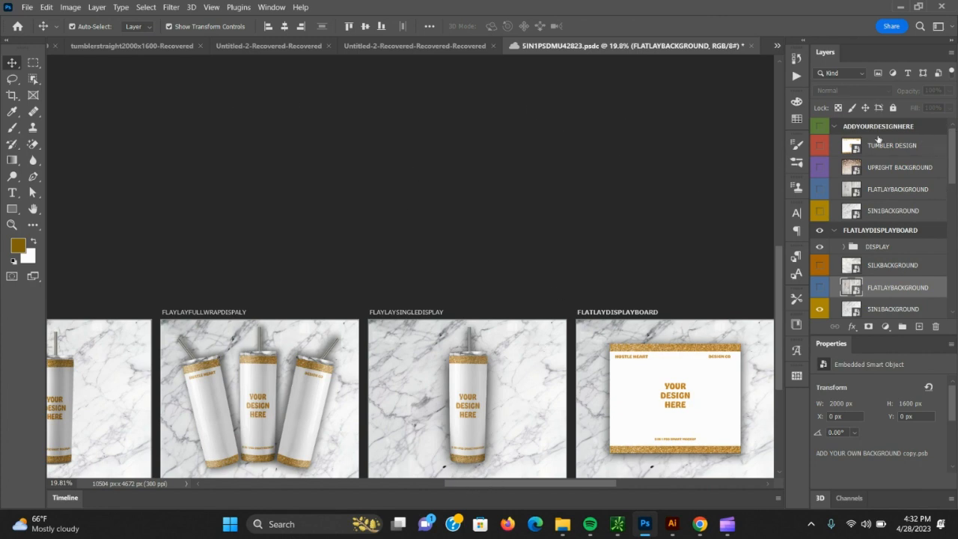
Open the contents of the TUMBLER DESIGN smart object in the ADDYOURDESIGNHERE group.
{"action": "left_click_drag", "start_coordinate": [549, 484], "coordinate": [462, 483]}
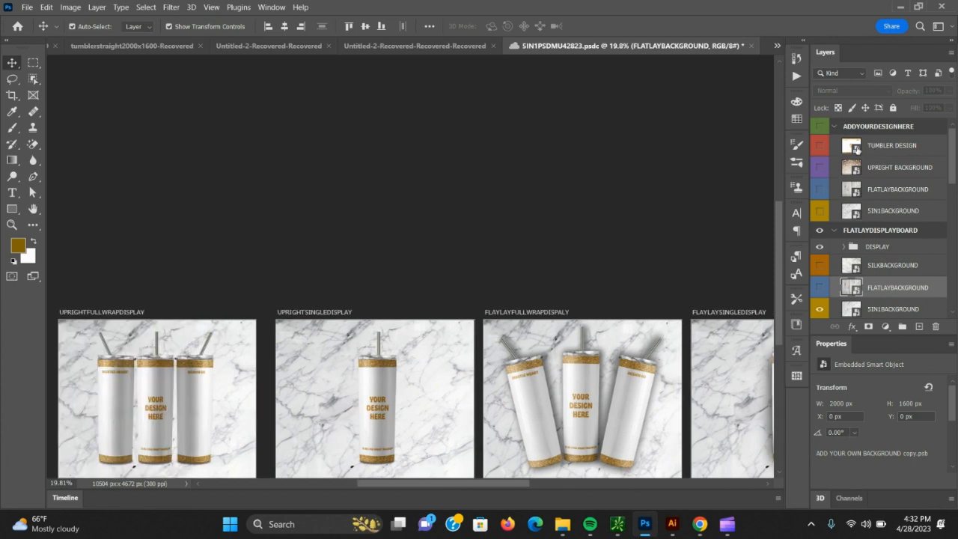
{"action": "left_click", "coordinate": [857, 149]}
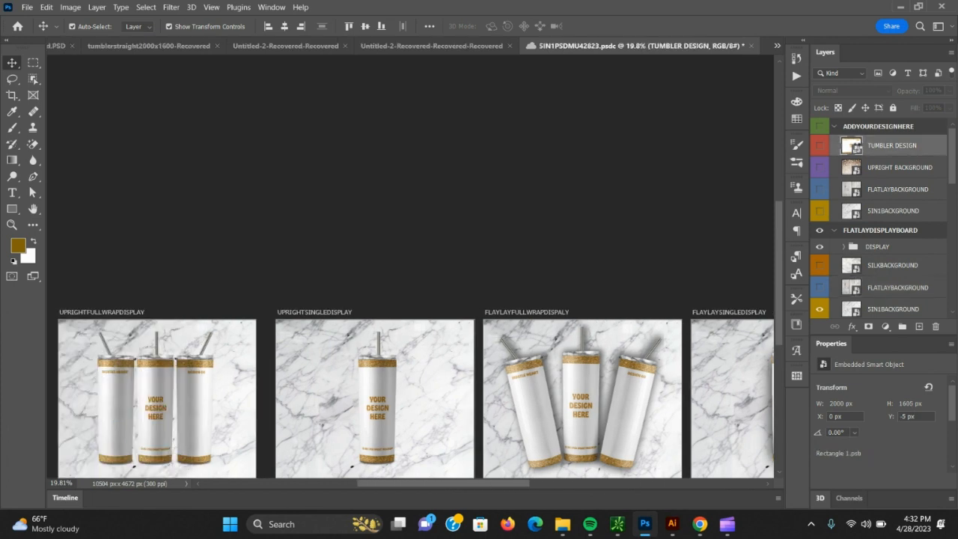
{"action": "double_click", "coordinate": [855, 148]}
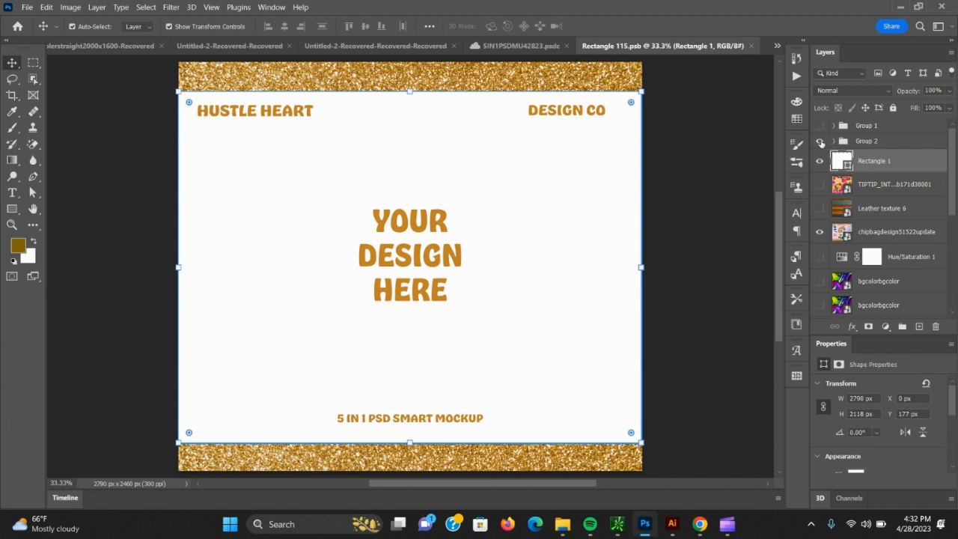
Hide Group 2, Rectangle 1 and the chipbagdesign51522update layer to uncover the Aries ram artwork.
{"action": "left_click", "coordinate": [820, 142]}
{"action": "left_click", "coordinate": [820, 233]}
{"action": "left_click", "coordinate": [820, 161]}
{"action": "left_click", "coordinate": [820, 142]}
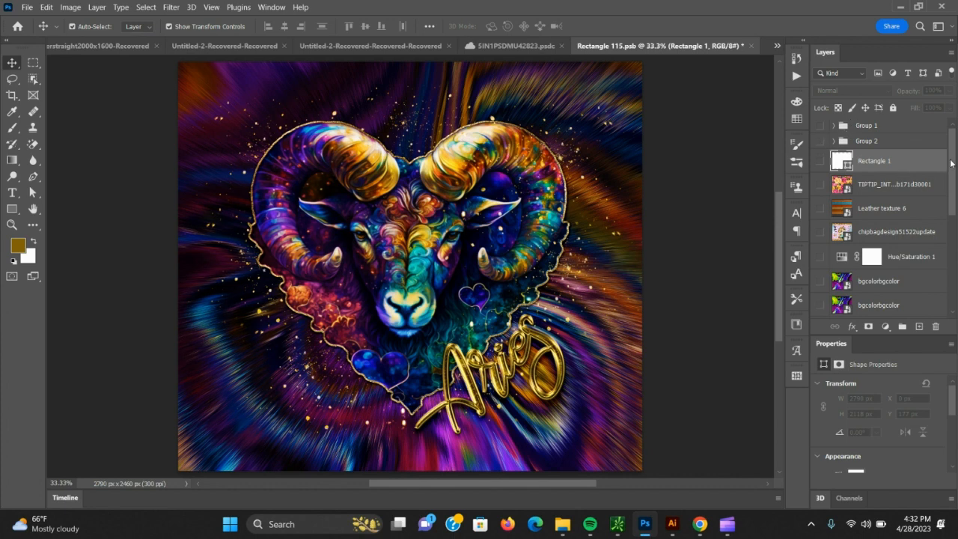
Show the upper bgcolorbgcolor layer as the tumbler design, and close the smart object document with its changes saved.
{"action": "left_click_drag", "start_coordinate": [950, 161], "coordinate": [928, 143]}
{"action": "left_click", "coordinate": [27, 7]}
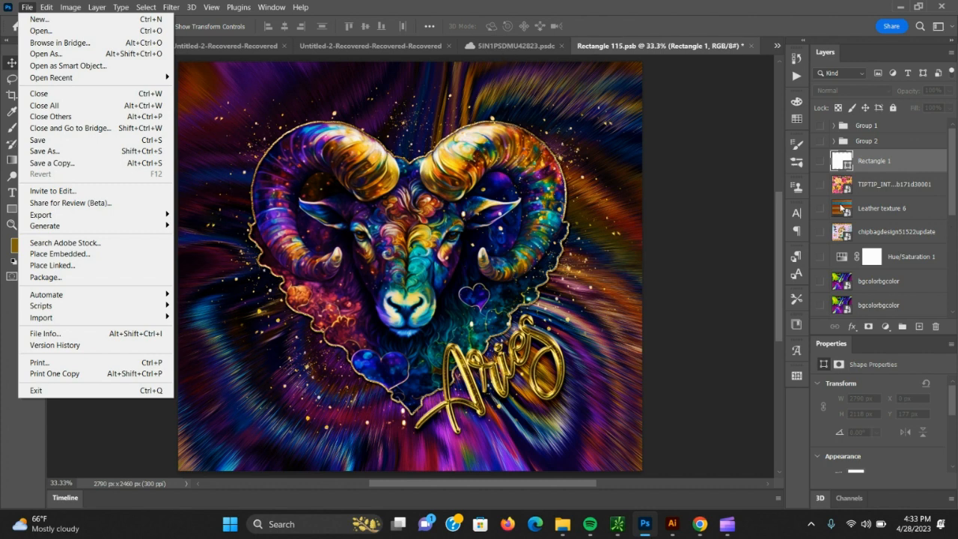
{"action": "left_click", "coordinate": [820, 282]}
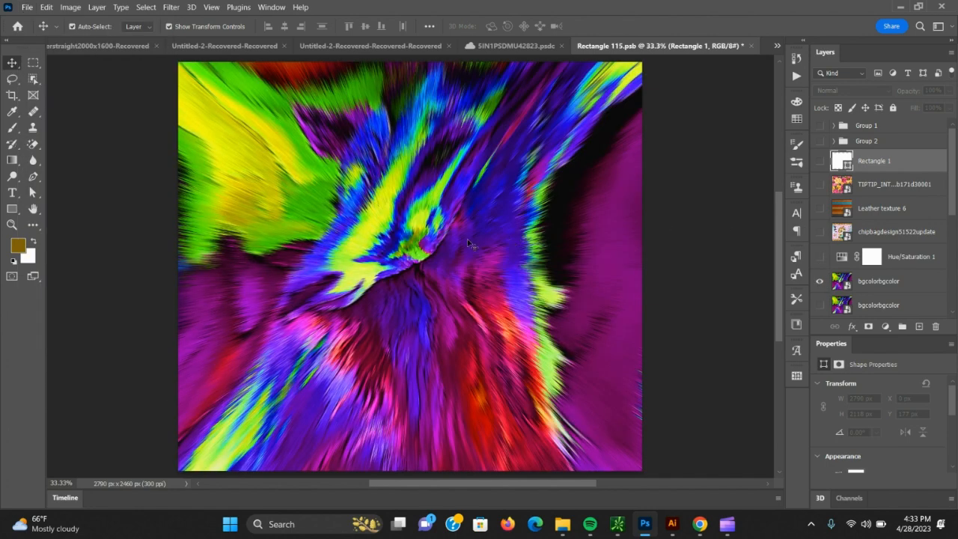
{"action": "left_click", "coordinate": [752, 46]}
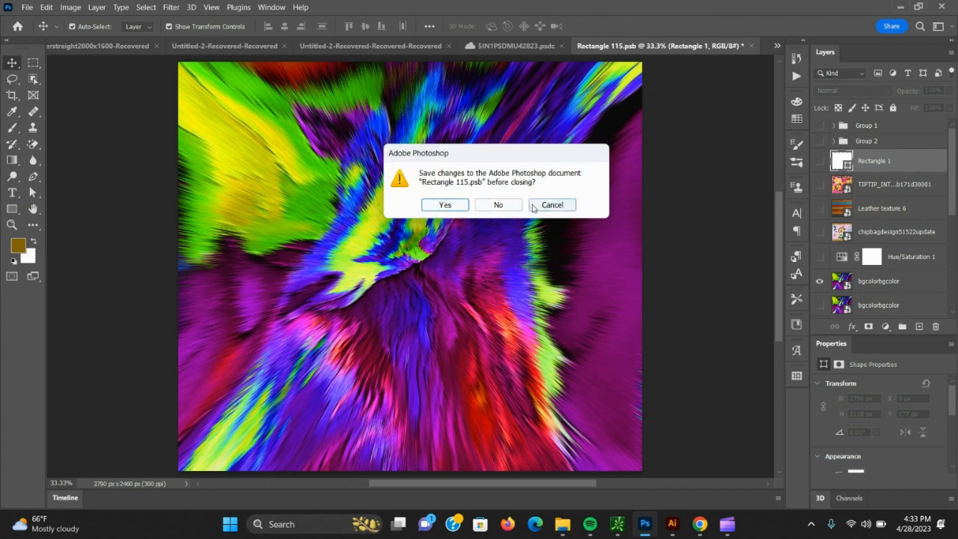
{"action": "left_click", "coordinate": [445, 205]}
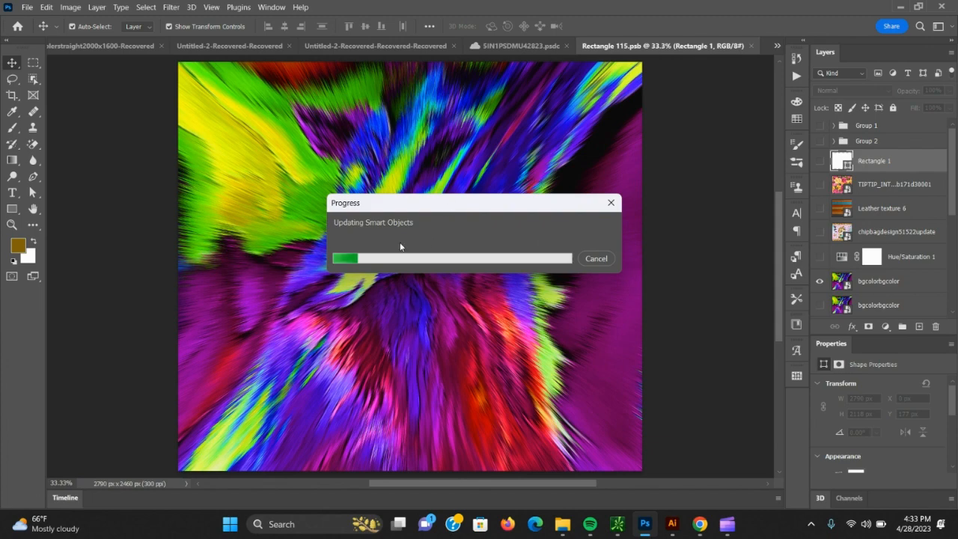
Close the tumbler design smart object document and view the updated design on the upright and flat-lay artboards.
{"action": "mouse_move", "coordinate": [89, 524]}
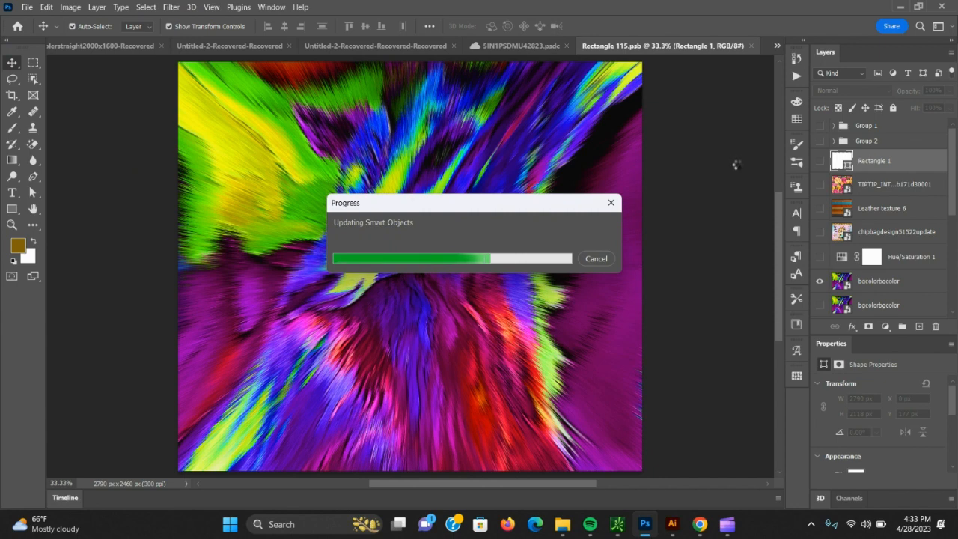
{"action": "key", "text": "ctrl+w"}
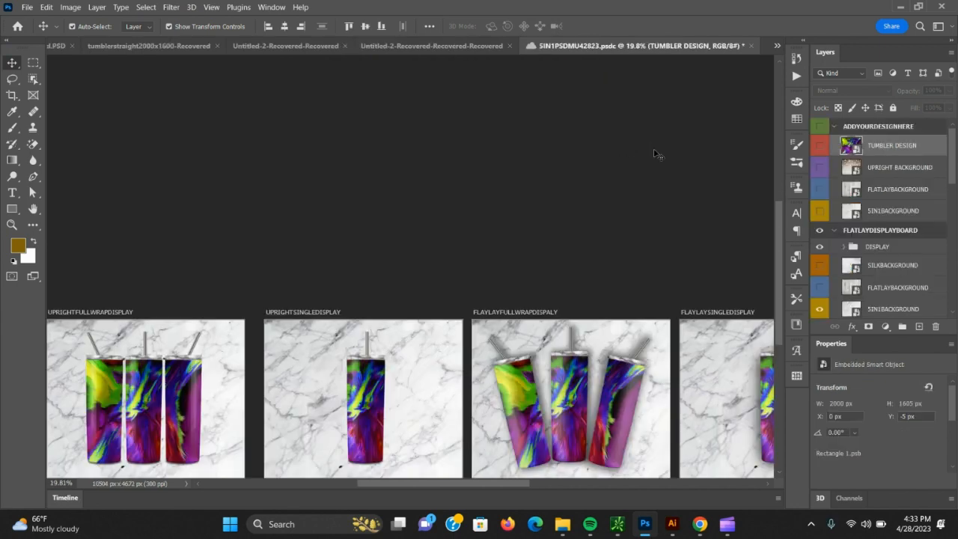
{"action": "scroll", "coordinate": [404, 479], "scroll_direction": "down", "scroll_amount": 1}
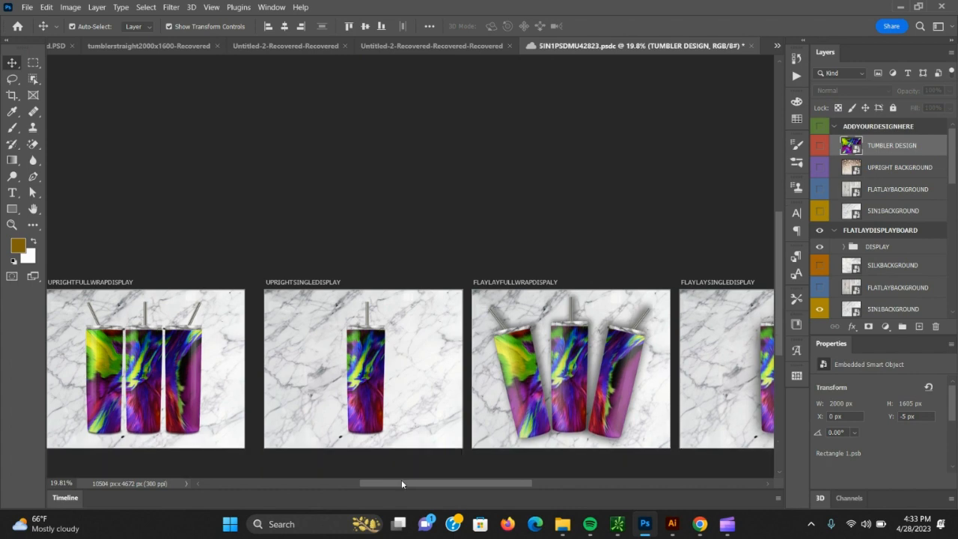
{"action": "left_click_drag", "start_coordinate": [401, 483], "coordinate": [400, 463]}
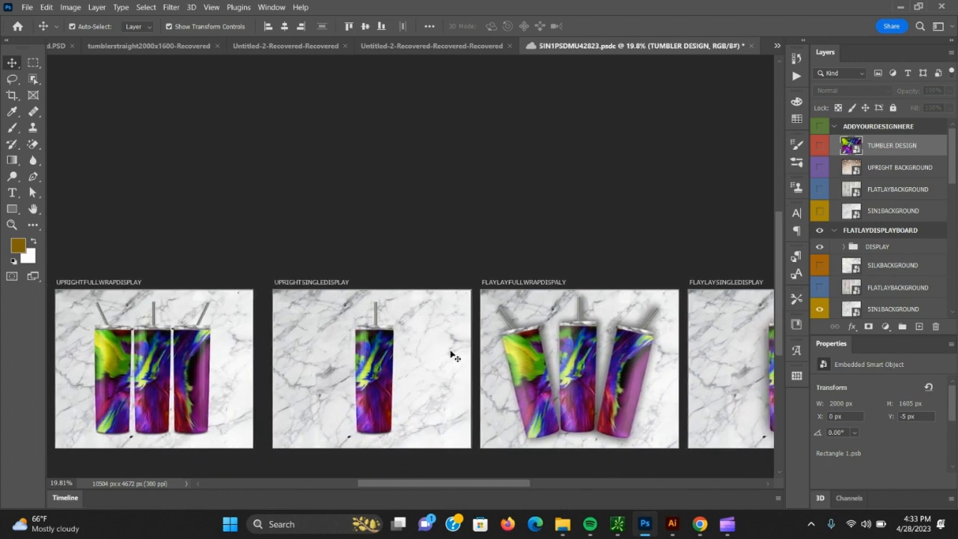
Start an Export As of the mockup artboards and clear the existing file name suffix.
{"action": "left_click", "coordinate": [27, 7]}
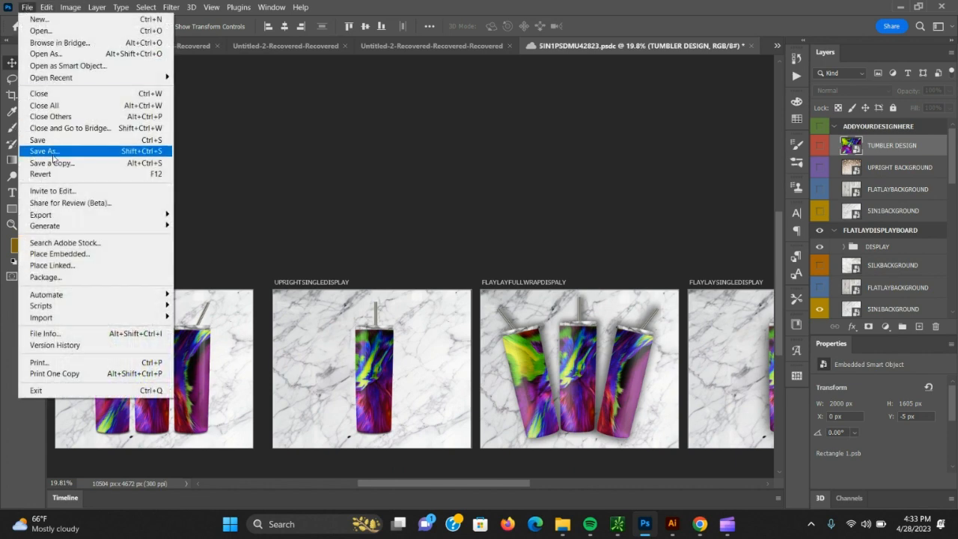
{"action": "mouse_move", "coordinate": [75, 215]}
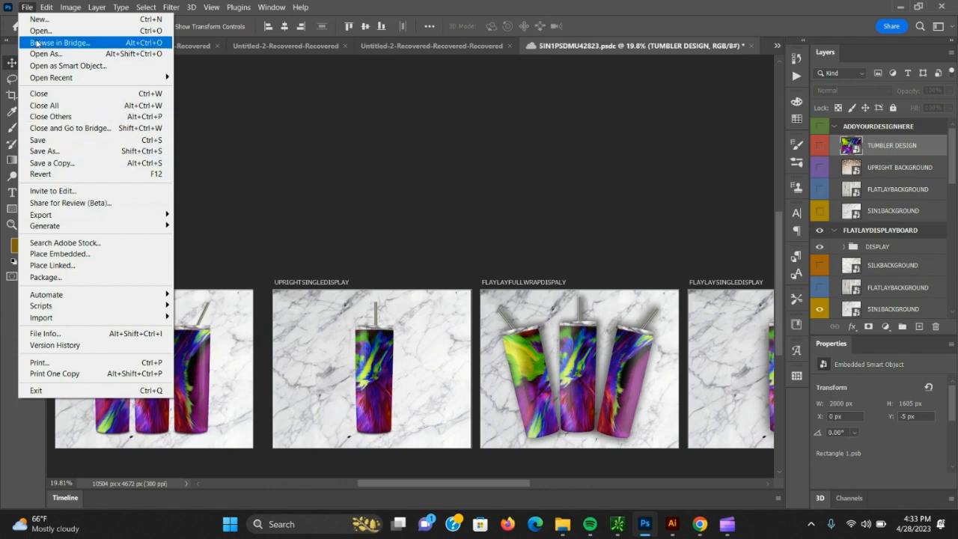
{"action": "left_click", "coordinate": [24, 10]}
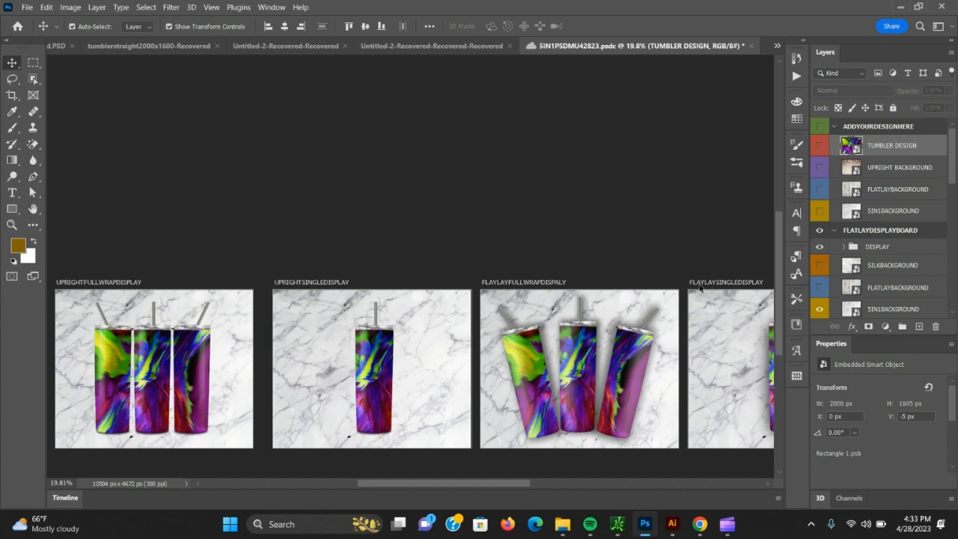
{"action": "left_click", "coordinate": [27, 7]}
{"action": "left_click", "coordinate": [27, 7]}
{"action": "left_click", "coordinate": [27, 7]}
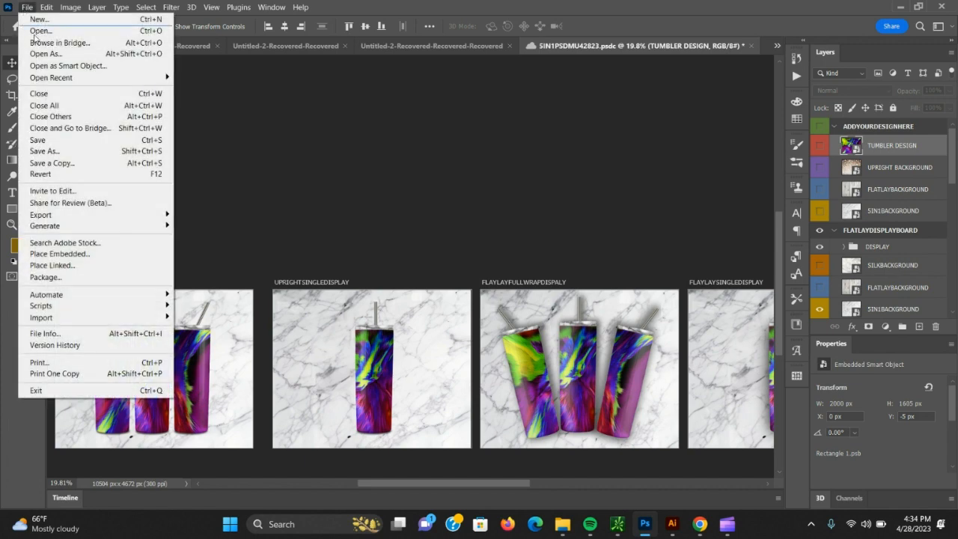
{"action": "mouse_move", "coordinate": [118, 219]}
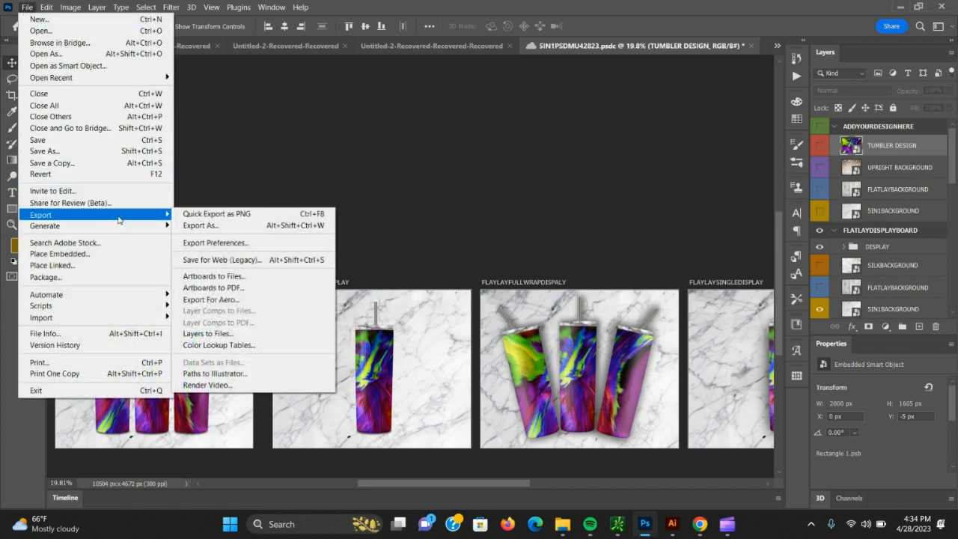
{"action": "left_click", "coordinate": [201, 225]}
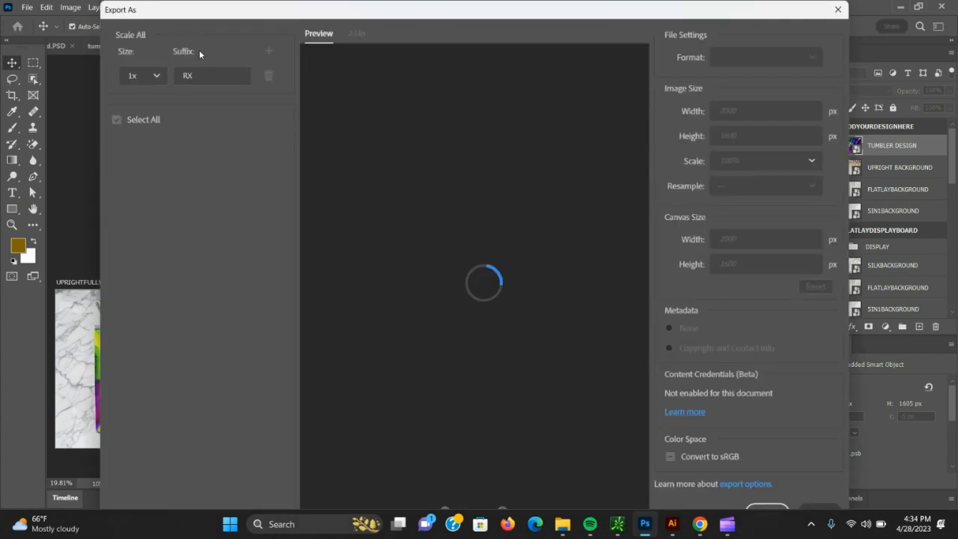
{"action": "left_click", "coordinate": [193, 75]}
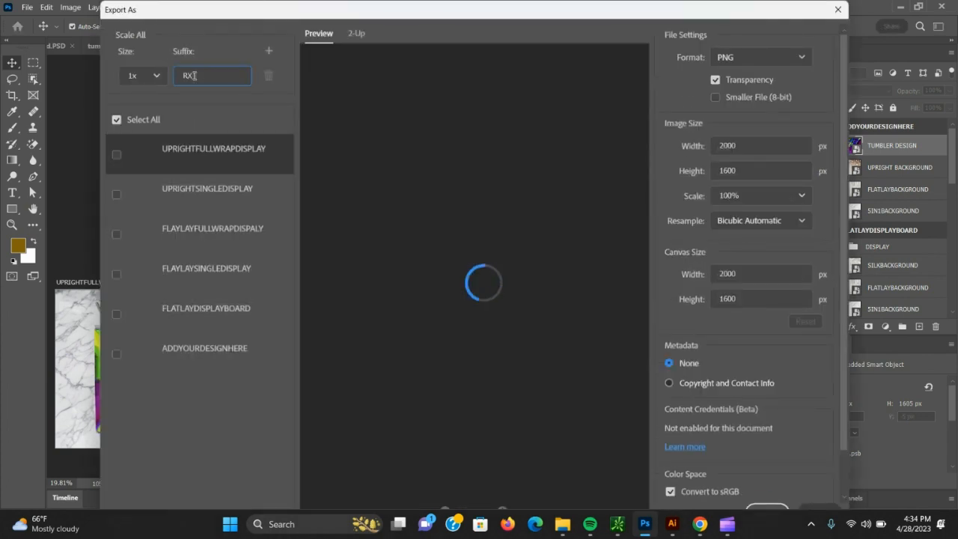
{"action": "key", "text": "BackSpace"}
{"action": "key", "text": "BackSpace"}
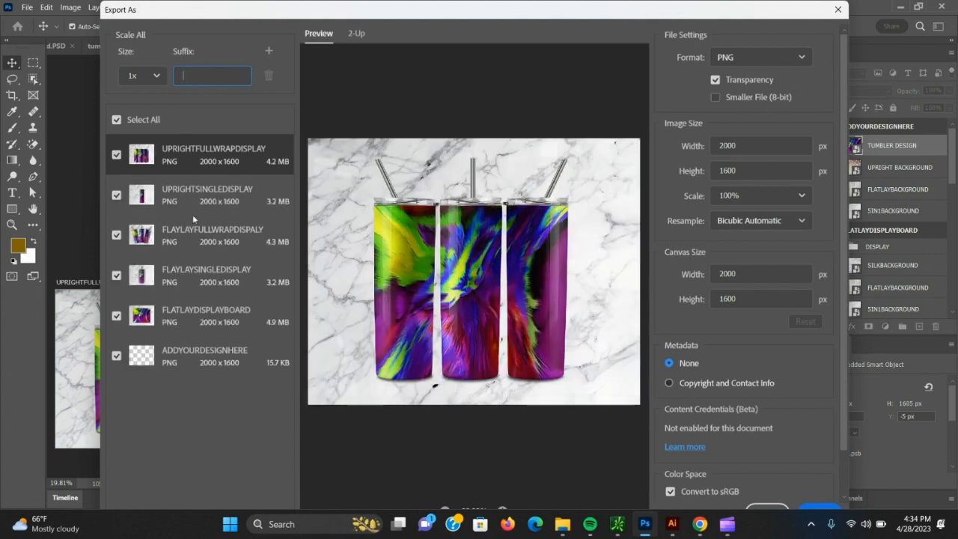
Exclude the ADDYOURDESIGNHERE artboard from the export and preview the UPRIGHTSINGLEDISPLAY, both FLAYLAY and the FLATLAYDISPLAYBOARD artboards.
{"action": "left_click", "coordinate": [116, 356]}
{"action": "left_click", "coordinate": [223, 197]}
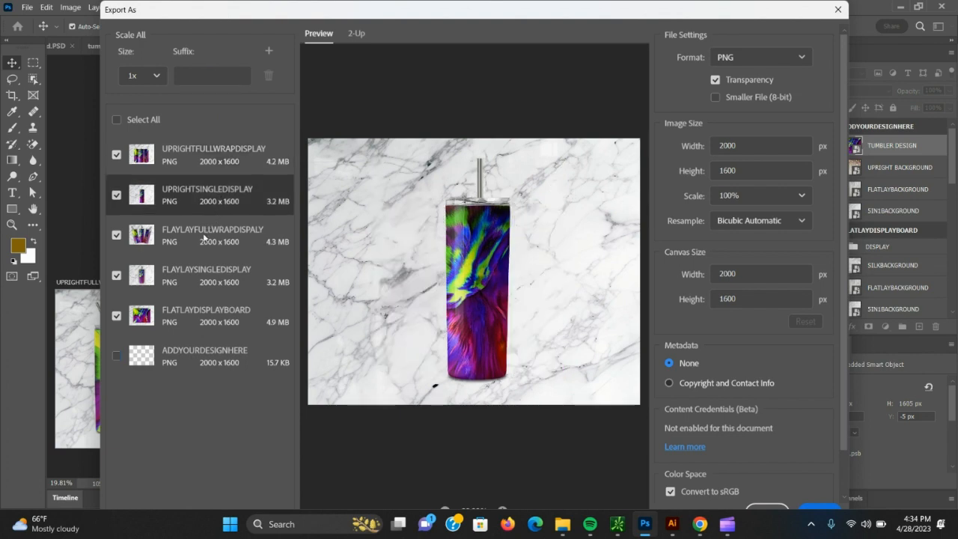
{"action": "left_click", "coordinate": [204, 238]}
{"action": "left_click", "coordinate": [204, 276]}
{"action": "left_click", "coordinate": [197, 313]}
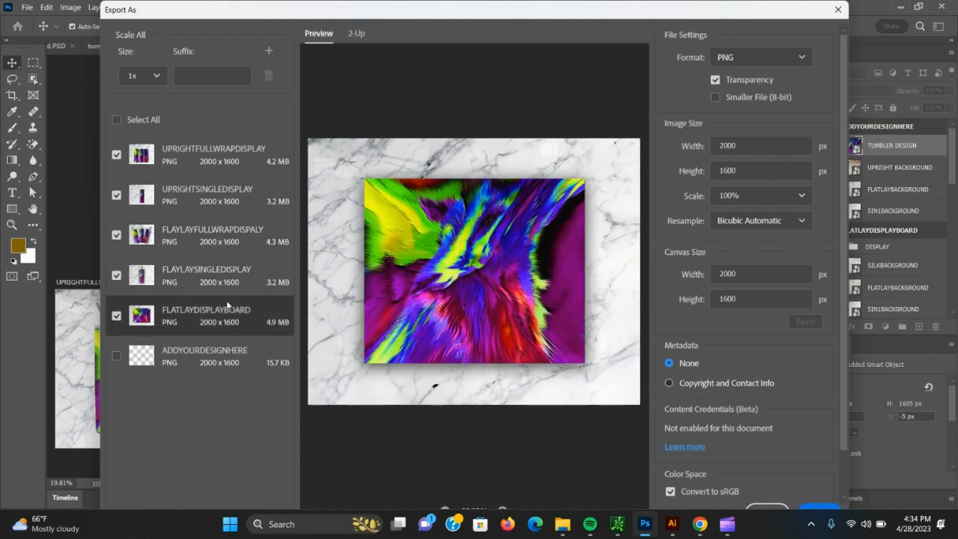
Set the export file name suffix to COLORFUL, and leave Export As without exporting.
{"action": "left_click", "coordinate": [202, 72]}
{"action": "type", "text": "LORFUL"}
{"action": "left_click", "coordinate": [837, 10]}
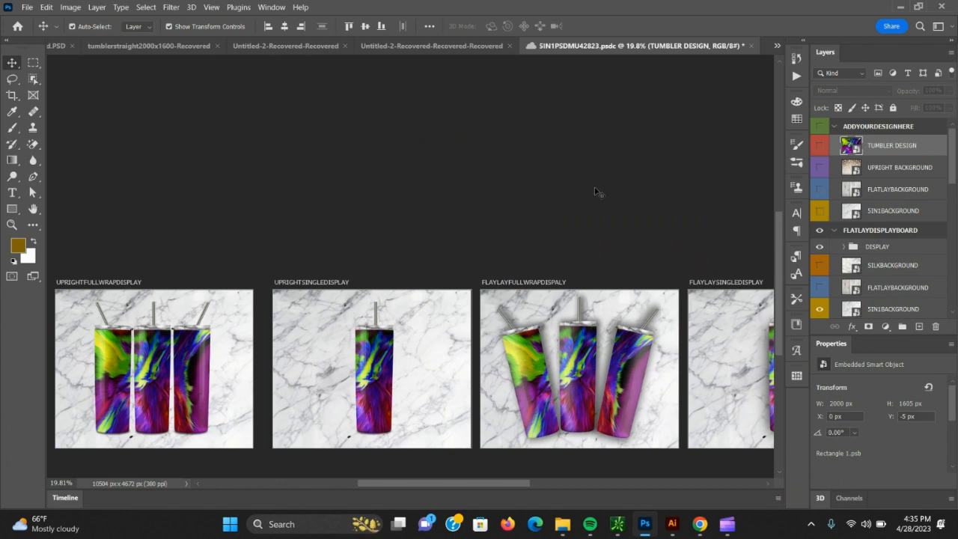
Display the recorded actions in a taller list and locate the TUMBLER action in the TUMBLERWRAP5IN1QUICKSAVEACTION42423 set.
{"action": "mouse_move", "coordinate": [780, 219]}
{"action": "left_mouse_down"}
{"action": "mouse_move", "coordinate": [774, 268]}
{"action": "mouse_move", "coordinate": [774, 203]}
{"action": "left_mouse_up"}
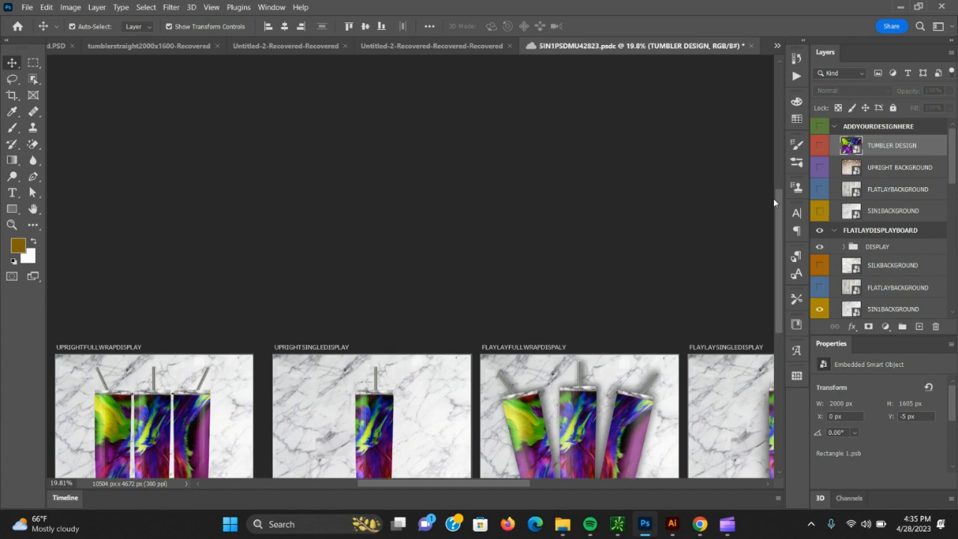
{"action": "scroll", "coordinate": [775, 217], "scroll_direction": "down", "scroll_amount": 5}
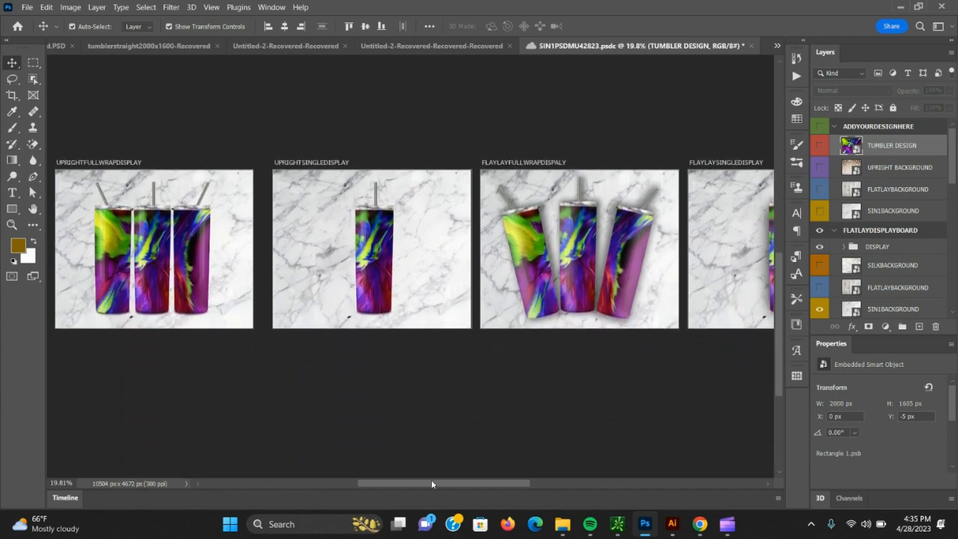
{"action": "left_click_drag", "start_coordinate": [434, 483], "coordinate": [413, 476]}
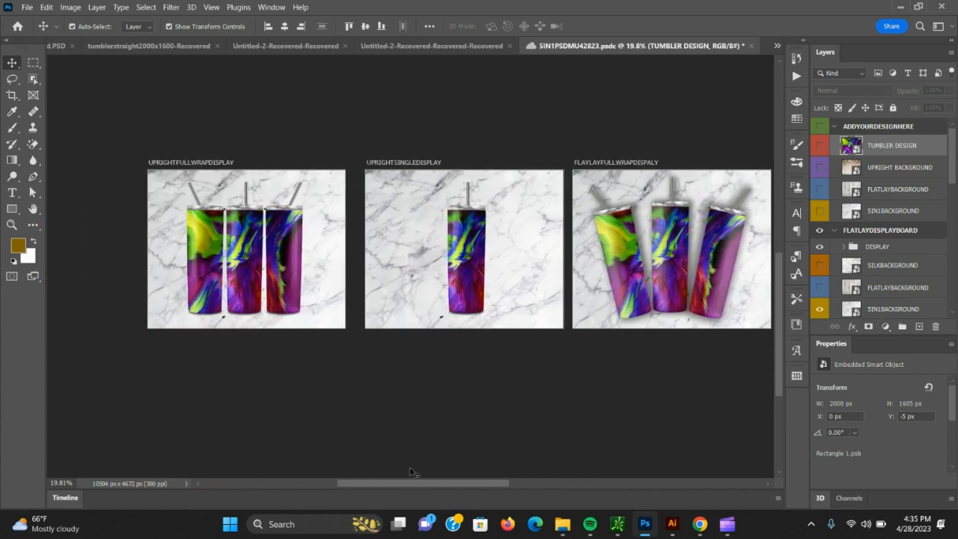
{"action": "left_click", "coordinate": [264, 7]}
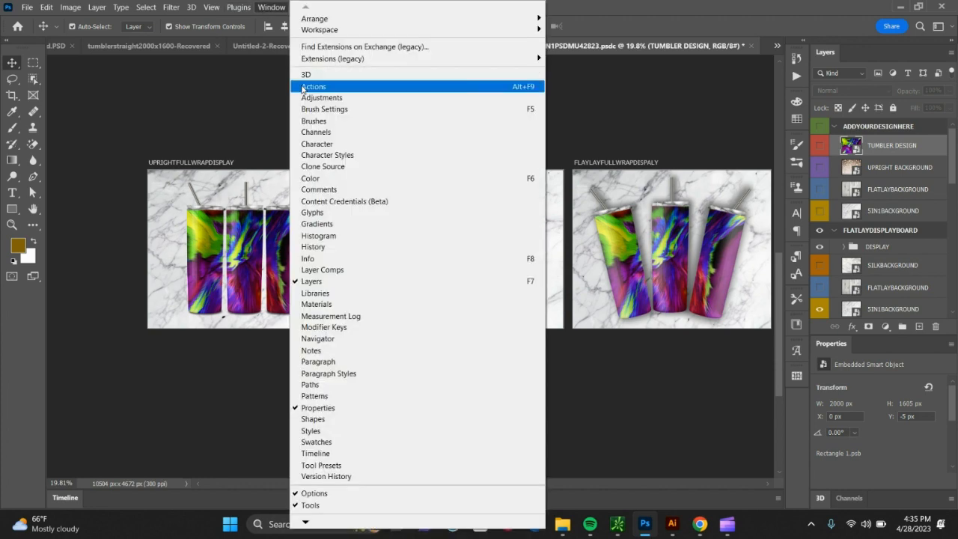
{"action": "left_click", "coordinate": [313, 87]}
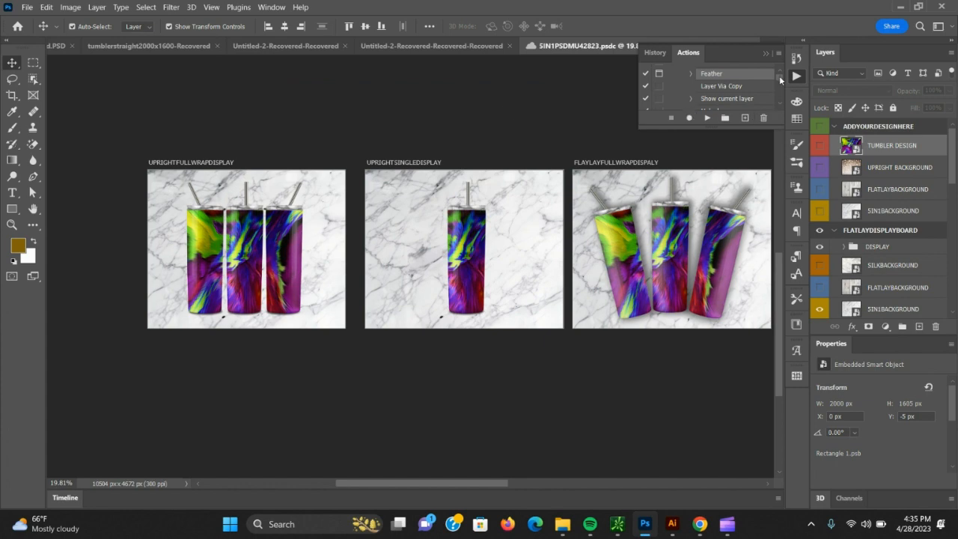
{"action": "scroll", "coordinate": [779, 80], "scroll_direction": "down", "scroll_amount": 5}
{"action": "scroll", "coordinate": [753, 90], "scroll_direction": "up", "scroll_amount": 5}
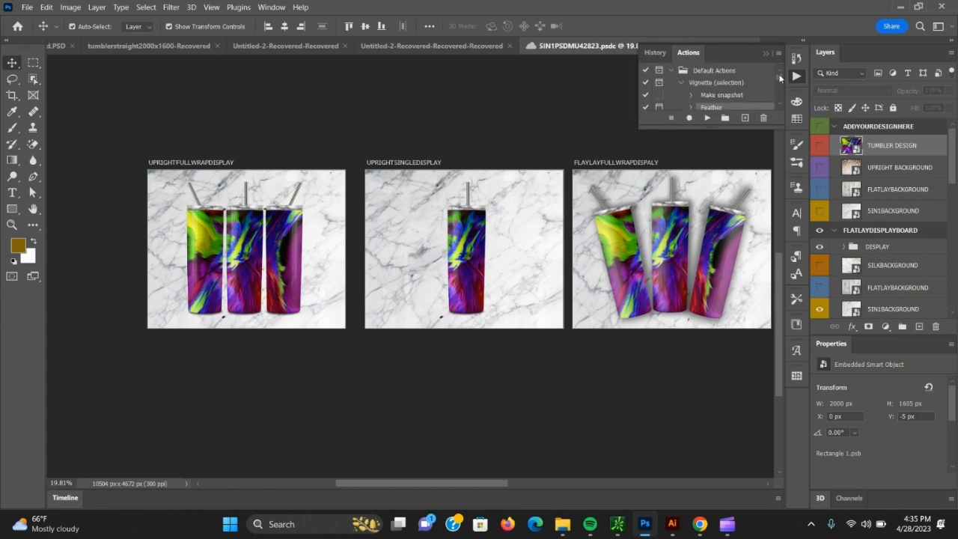
{"action": "scroll", "coordinate": [753, 94], "scroll_direction": "up", "scroll_amount": 6}
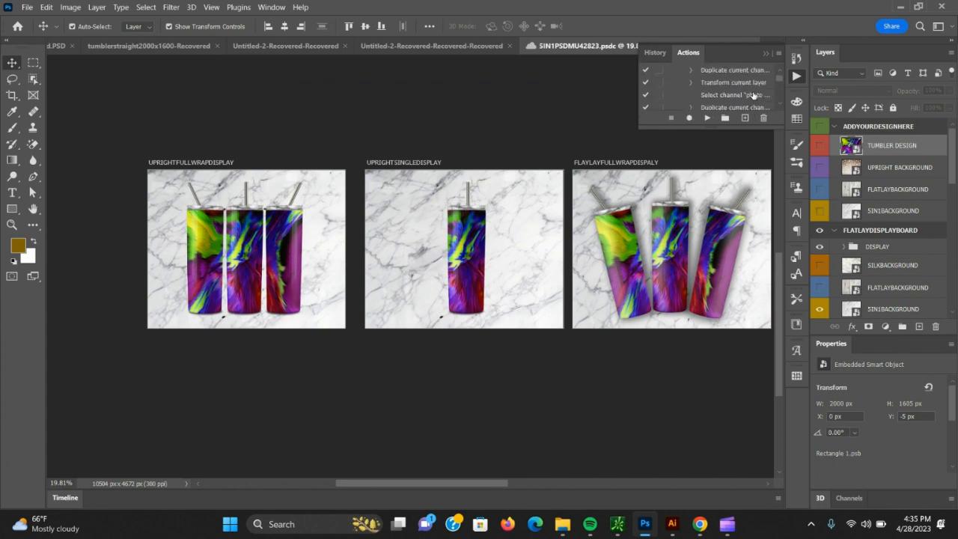
{"action": "scroll", "coordinate": [753, 94], "scroll_direction": "down", "scroll_amount": 10}
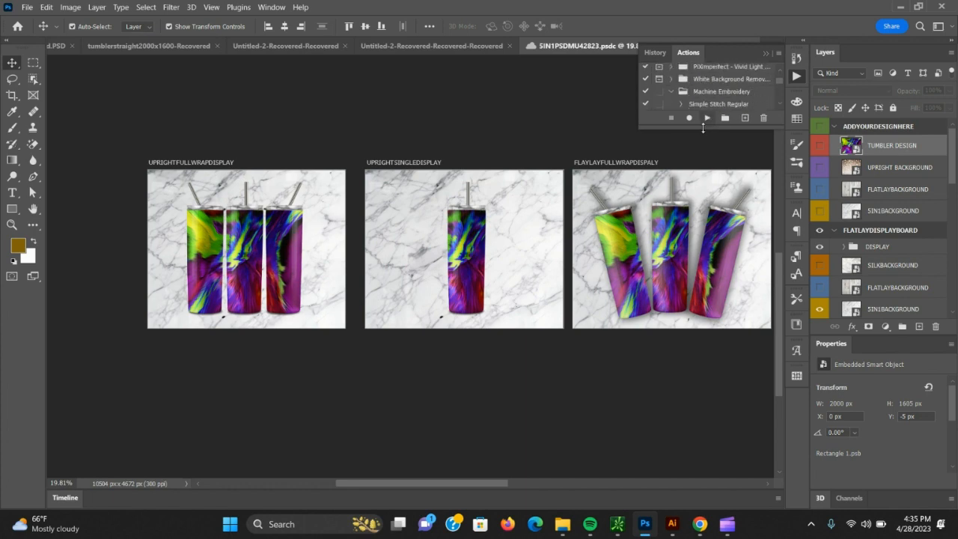
{"action": "left_click_drag", "start_coordinate": [702, 127], "coordinate": [704, 250]}
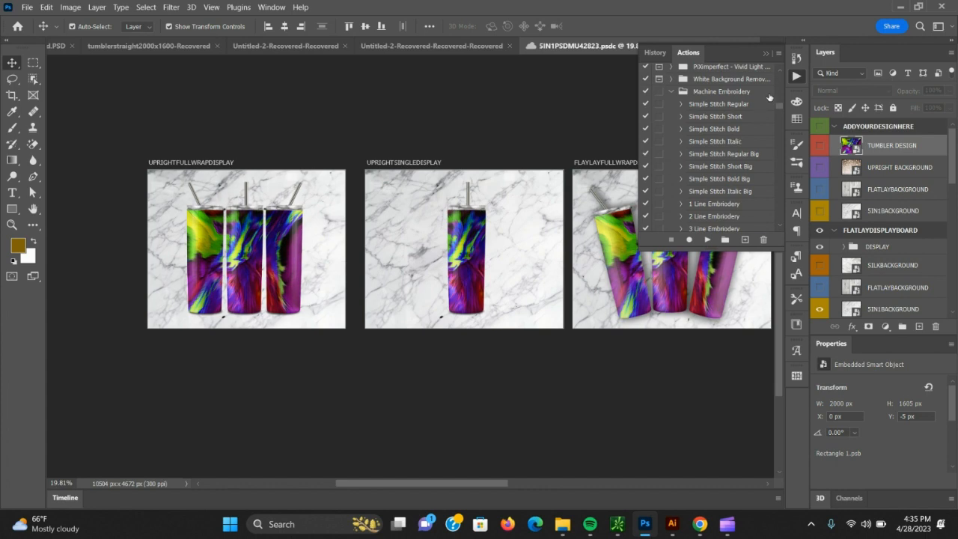
{"action": "left_click_drag", "start_coordinate": [781, 109], "coordinate": [776, 193]}
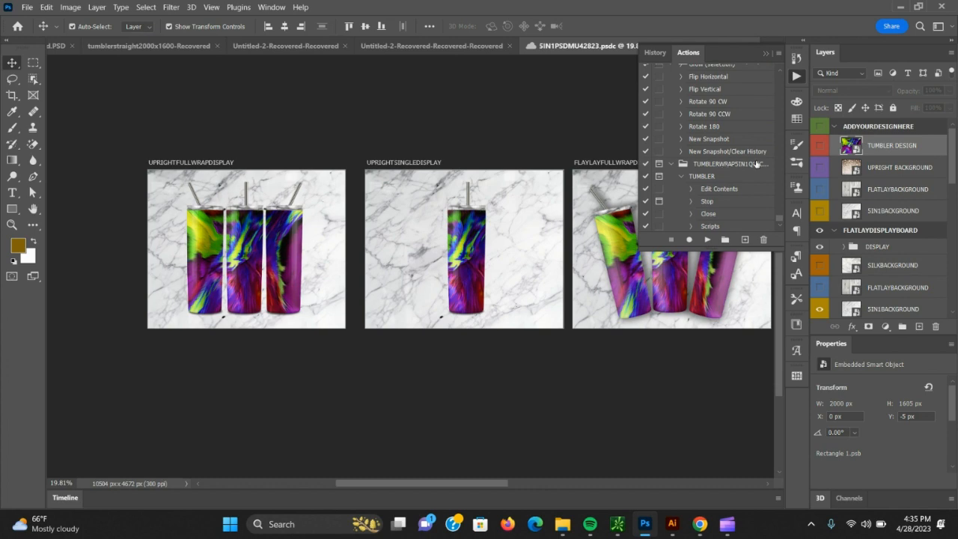
Review the options for loading action sets, and select the TUMBLER action in the tumbler wrap set.
{"action": "left_click", "coordinate": [777, 54]}
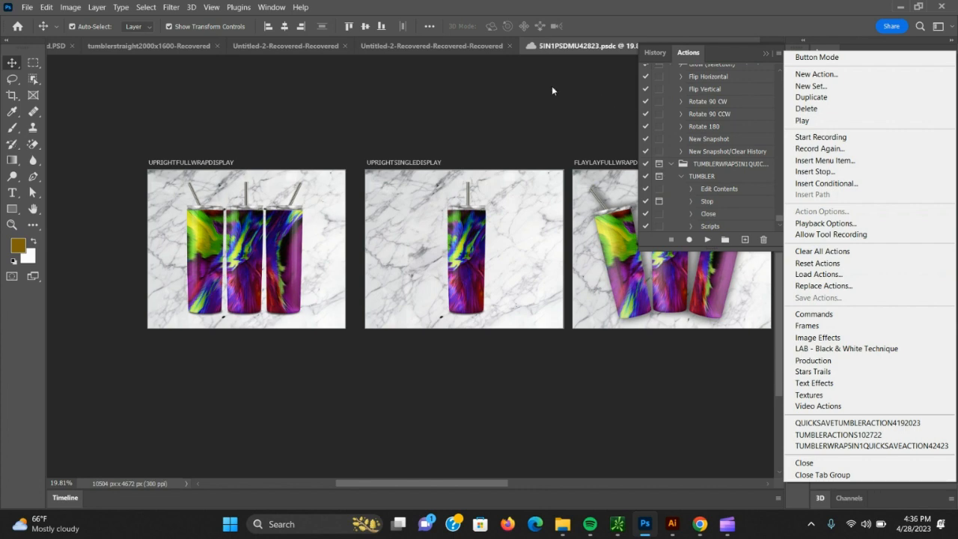
{"action": "left_click", "coordinate": [720, 168]}
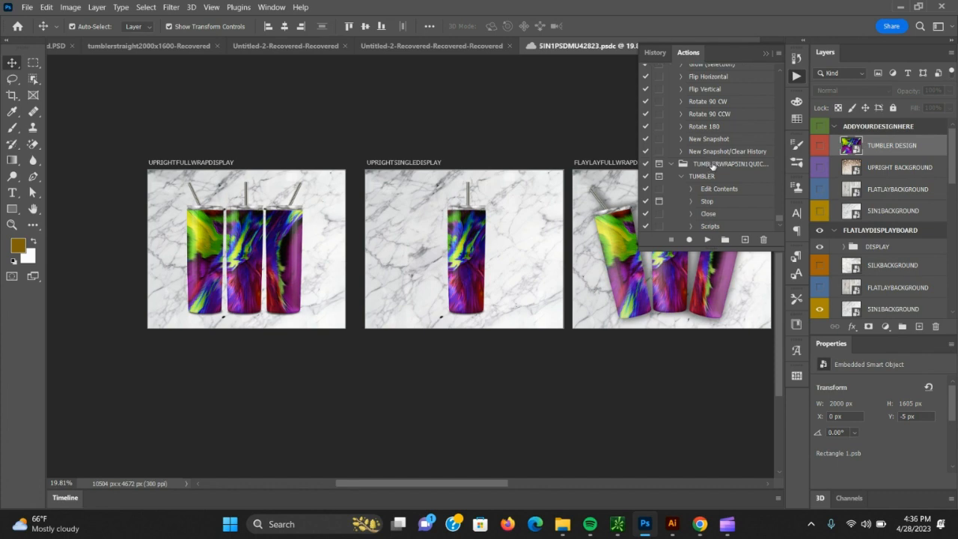
{"action": "left_click", "coordinate": [709, 169]}
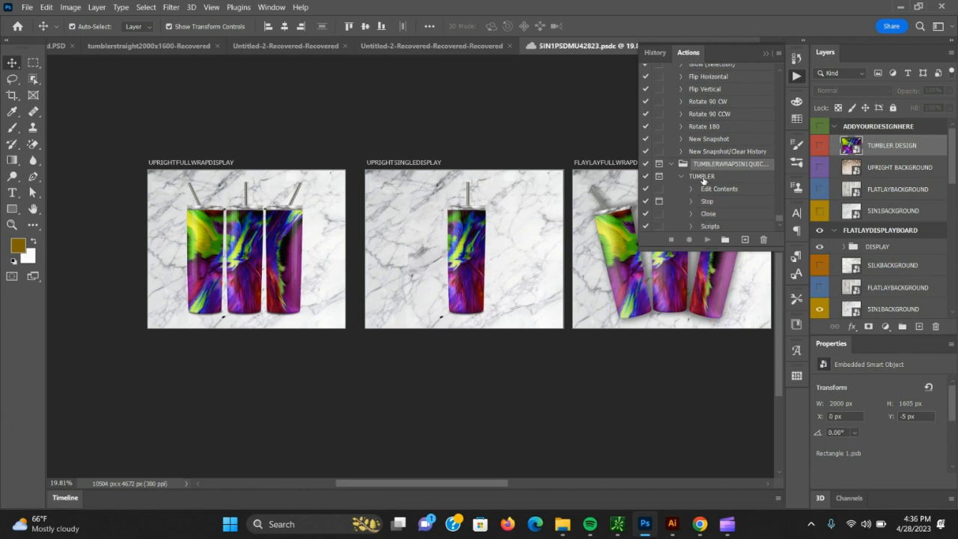
{"action": "left_click", "coordinate": [702, 178]}
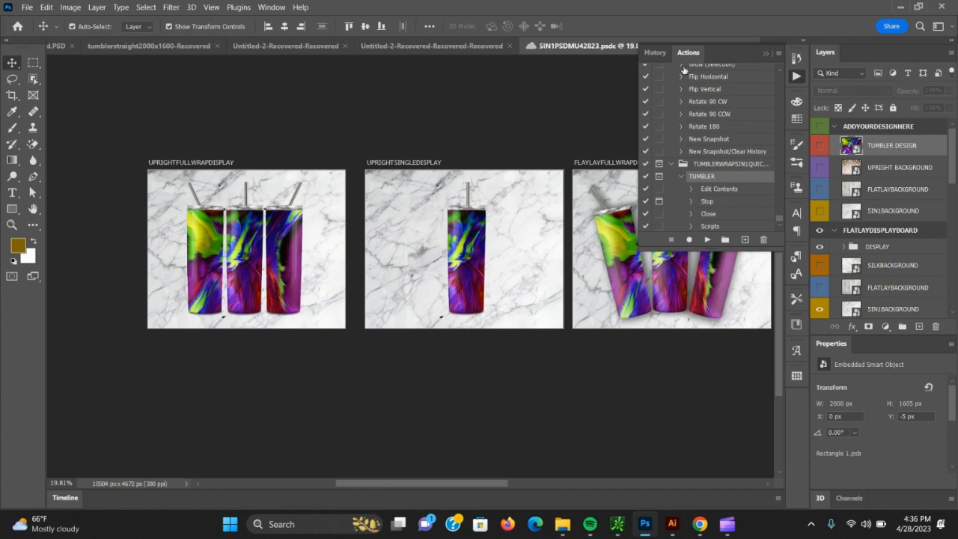
Detach the action list so it floats over the two upright artboards, and collapse the history list.
{"action": "left_click_drag", "start_coordinate": [687, 53], "coordinate": [423, 255]}
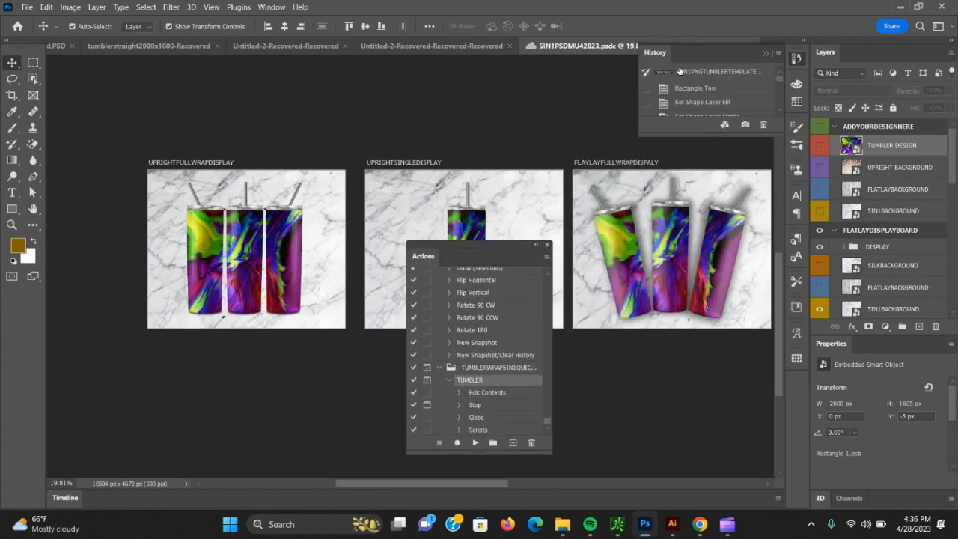
{"action": "left_click", "coordinate": [767, 53]}
{"action": "left_click_drag", "start_coordinate": [492, 242], "coordinate": [384, 123]}
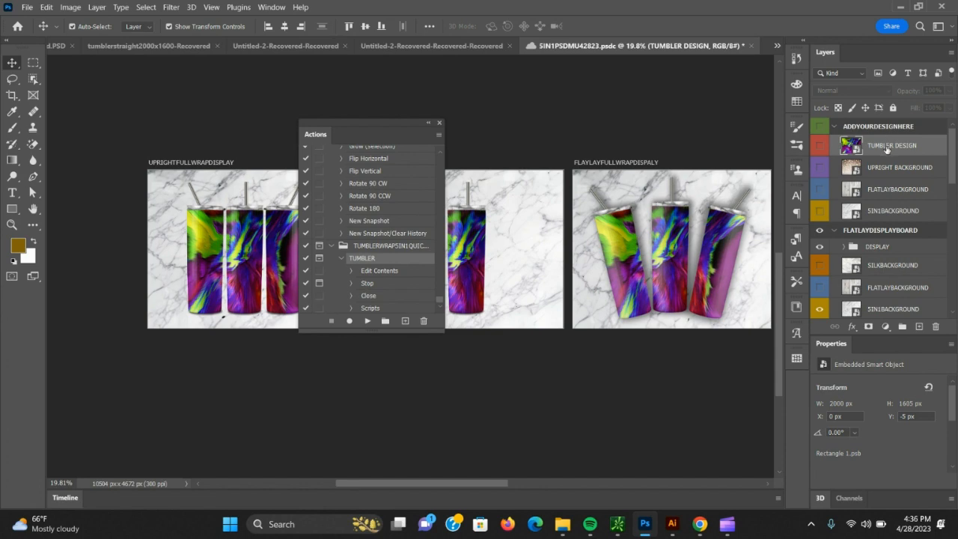
Run the TUMBLER action and stop at its place-embedded message, keeping the tumbler design contents open for editing.
{"action": "left_click", "coordinate": [366, 321]}
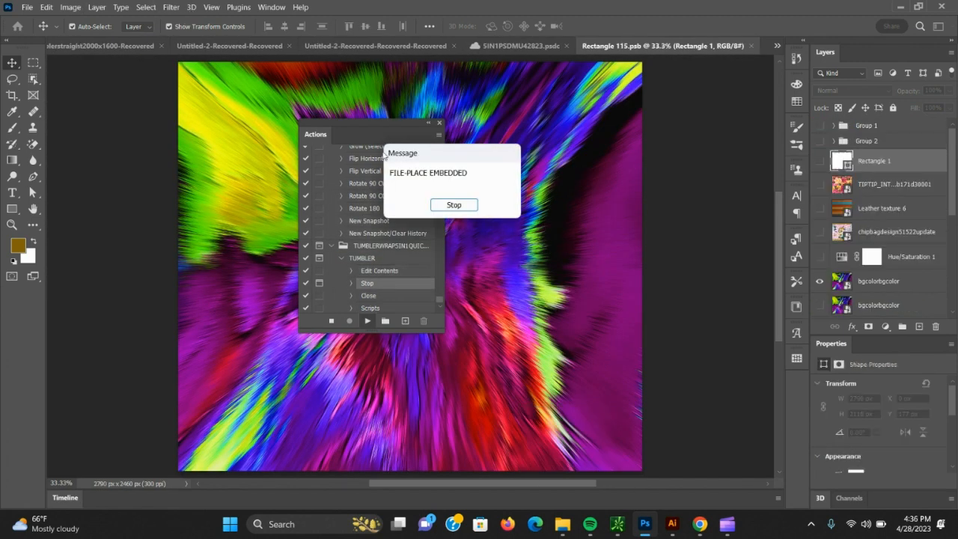
{"action": "left_click", "coordinate": [454, 205]}
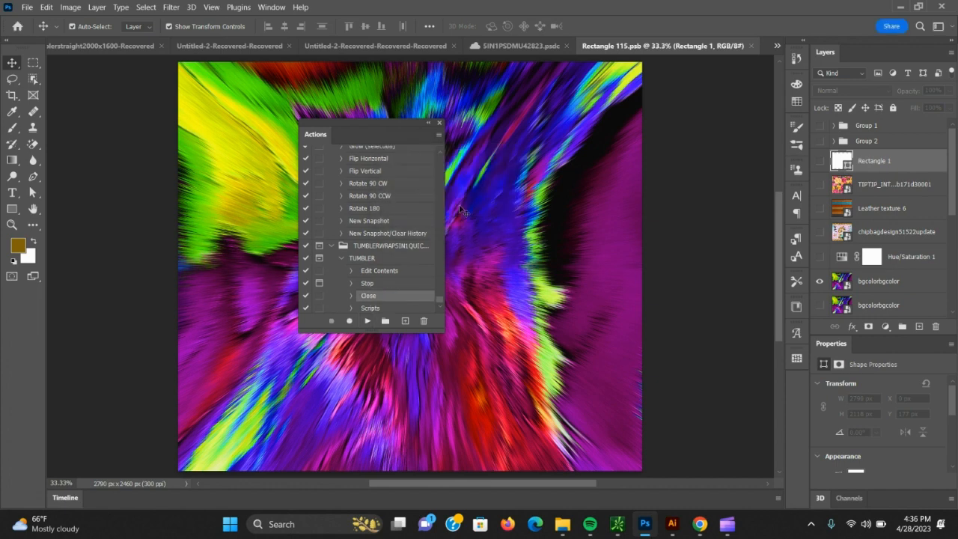
{"action": "left_click", "coordinate": [27, 7]}
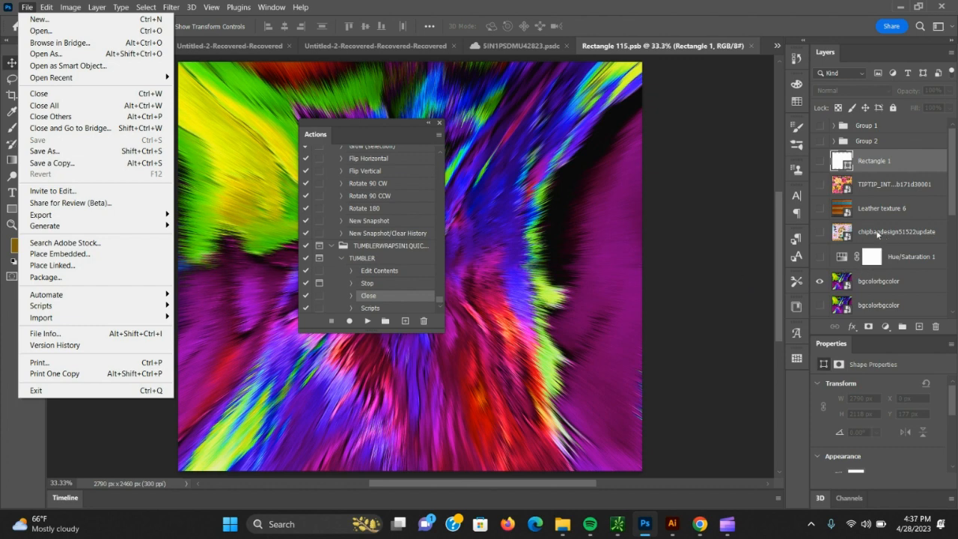
Show the pink and yellow rose pattern layer as the tumbler design, and resume the TUMBLER action.
{"action": "left_click", "coordinate": [818, 184]}
{"action": "left_click", "coordinate": [818, 185]}
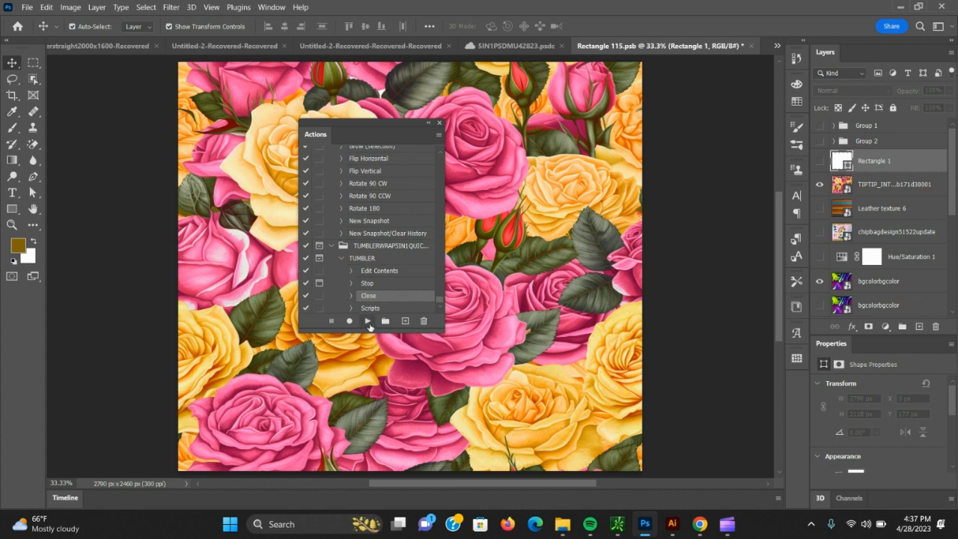
{"action": "left_click", "coordinate": [368, 321]}
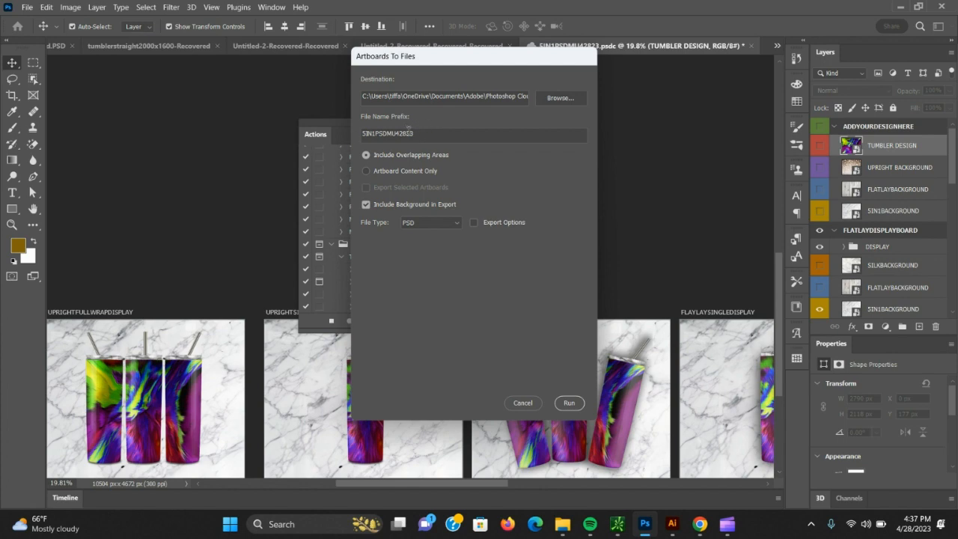
Set Artboards To Files to export artboard content only, with export options enabled and PNG-8 as the file type.
{"action": "left_click_drag", "start_coordinate": [431, 133], "coordinate": [337, 133]}
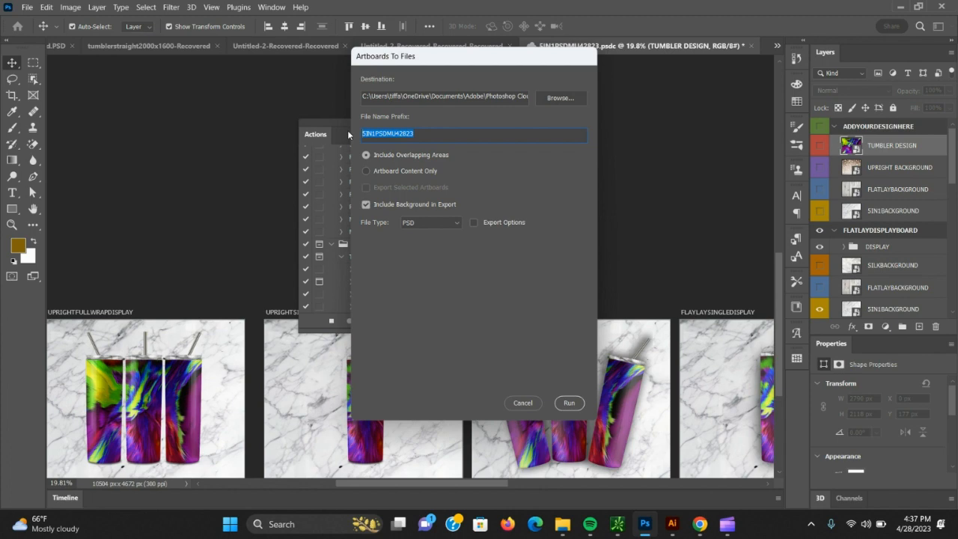
{"action": "left_click", "coordinate": [367, 172]}
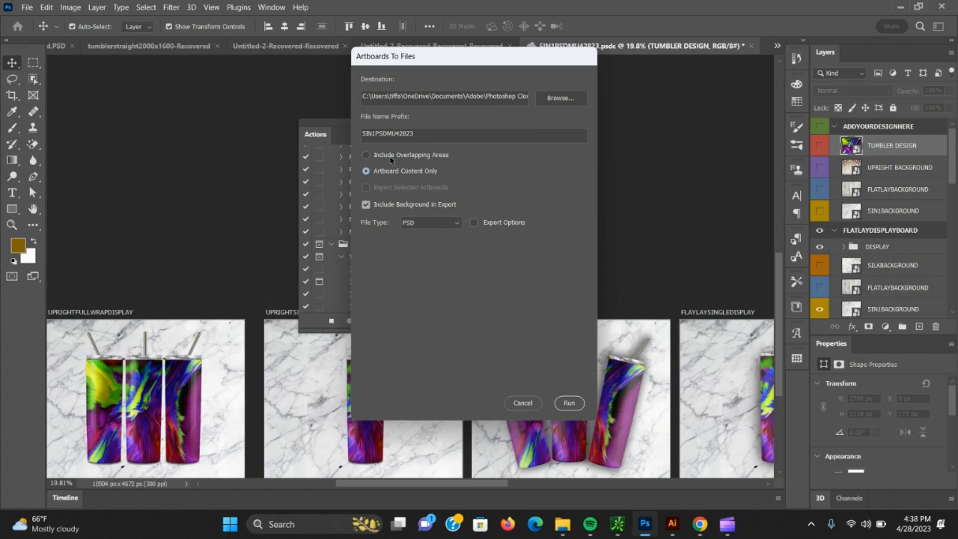
{"action": "left_click", "coordinate": [474, 223]}
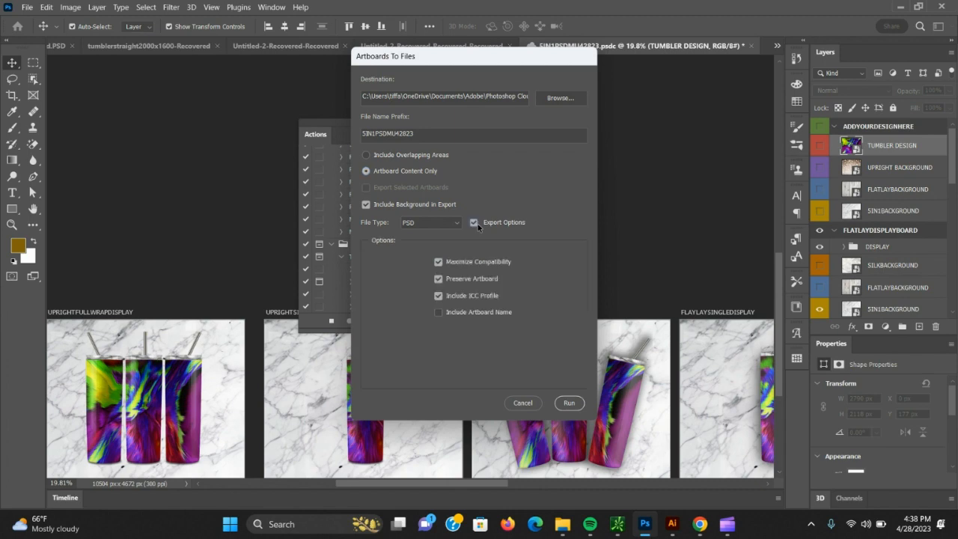
{"action": "left_click", "coordinate": [456, 223]}
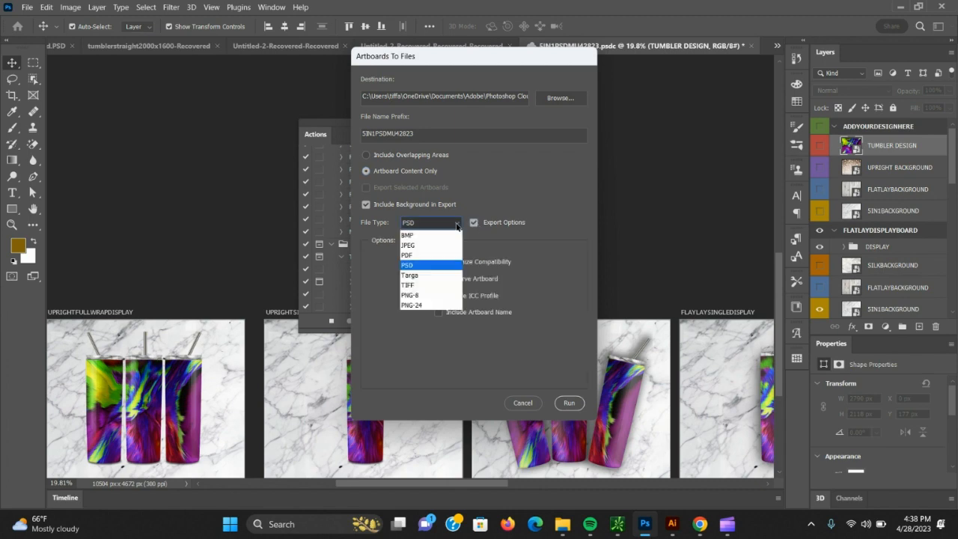
{"action": "left_click", "coordinate": [417, 296]}
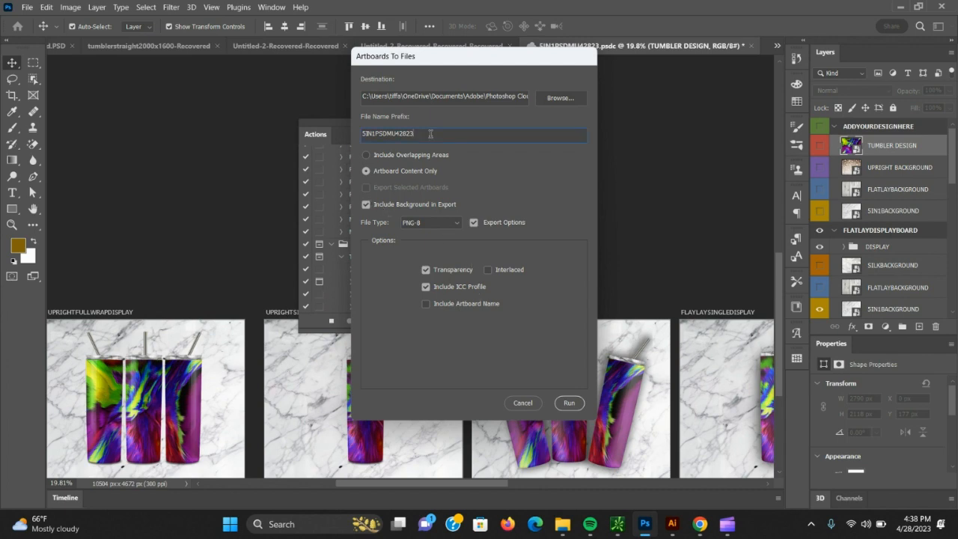
Replace the file name prefix with COLORFULSPLASH.
{"action": "key", "text": "BackSpace"}
{"action": "key", "text": "BackSpace"}
{"action": "key", "text": "BackSpace"}
{"action": "key", "text": "BackSpace"}
{"action": "key", "text": "BackSpace"}
{"action": "key", "text": "BackSpace"}
{"action": "key", "text": "BackSpace"}
{"action": "key", "text": "BackSpace"}
{"action": "key", "text": "BackSpace"}
{"action": "key", "text": "BackSpace"}
{"action": "key", "text": "BackSpace"}
{"action": "key", "text": "BackSpace"}
{"action": "type", "text": "COLORFU"}
{"action": "type", "text": "LSPLASH"}
Browse for the export destination and go to the AUTOMATEDMOCKUPFILES folder.
{"action": "left_click", "coordinate": [567, 98]}
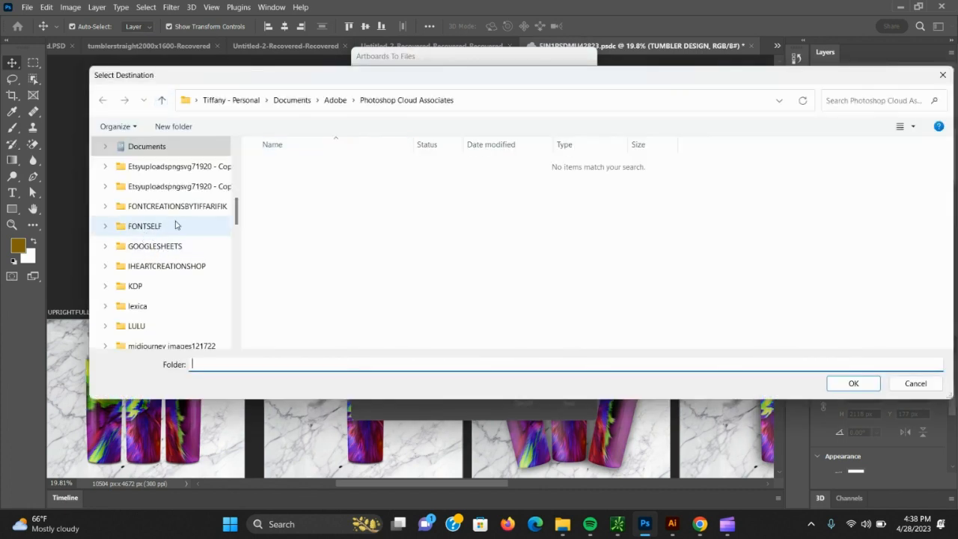
{"action": "left_click_drag", "start_coordinate": [239, 218], "coordinate": [236, 178]}
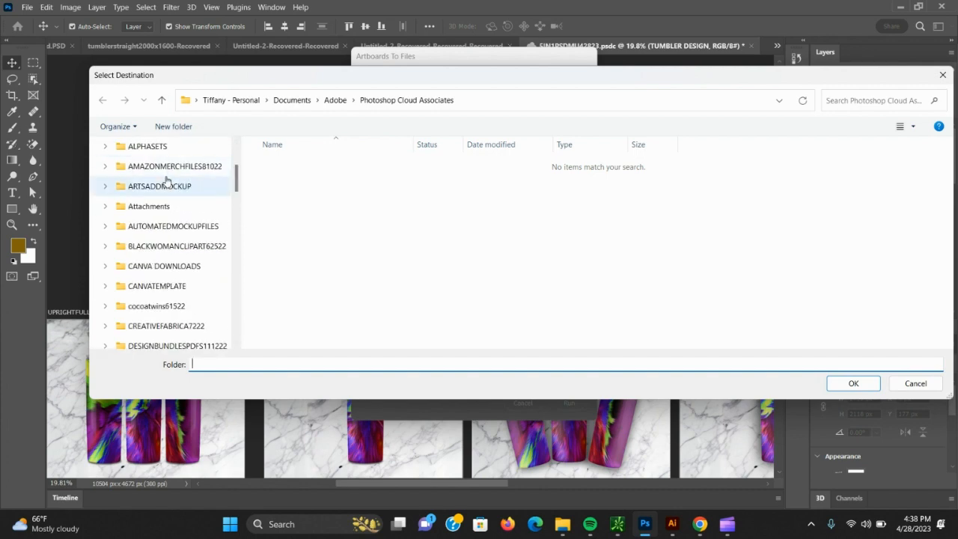
{"action": "left_click", "coordinate": [171, 226]}
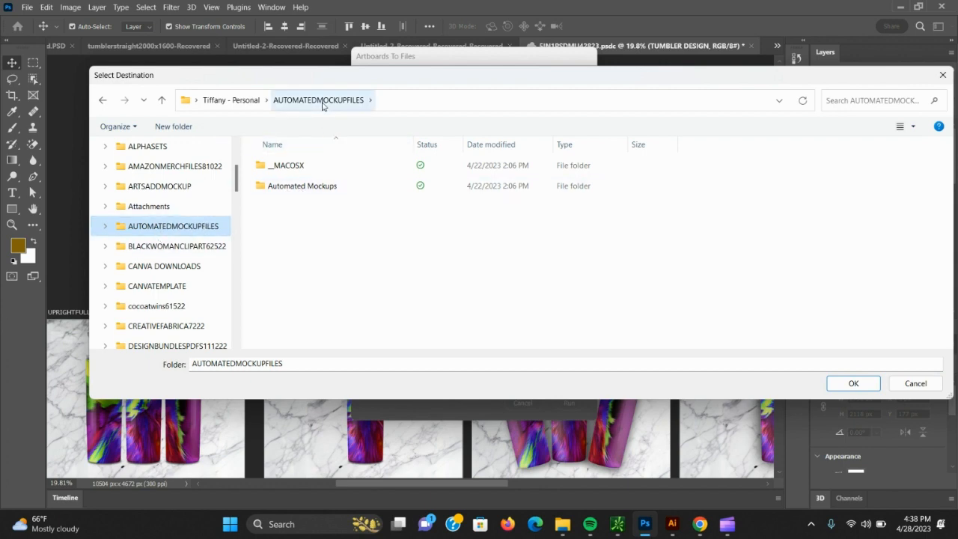
{"action": "left_click", "coordinate": [319, 187]}
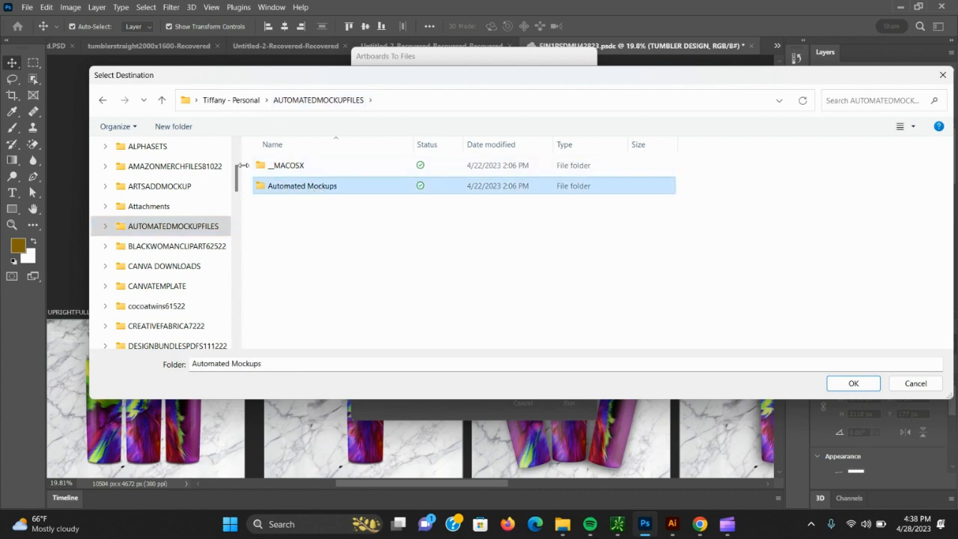
Create a folder named 42823VIDEO in AUTOMATEDMOCKUPFILES and set it as the export destination.
{"action": "left_click", "coordinate": [167, 130]}
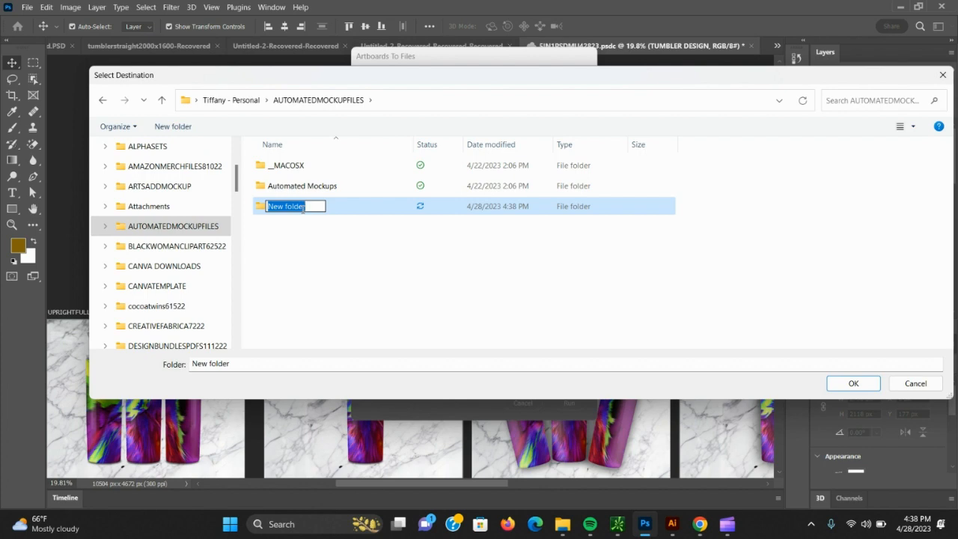
{"action": "type", "text": "42823"}
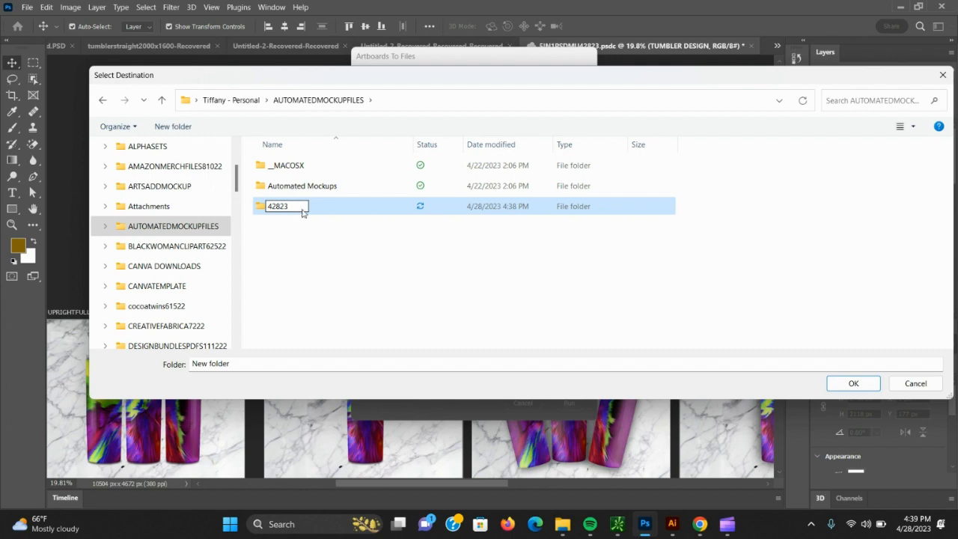
{"action": "type", "text": "VIDEO"}
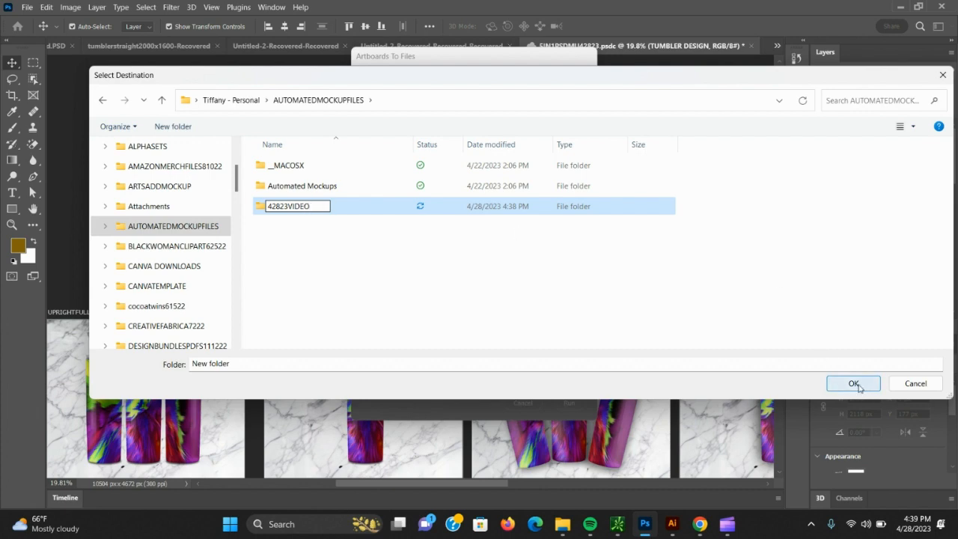
{"action": "left_click", "coordinate": [346, 209]}
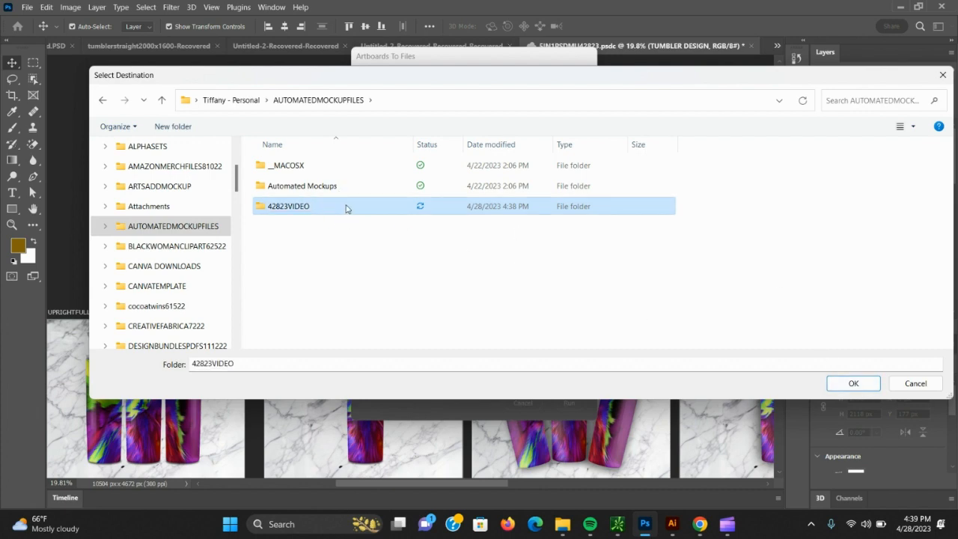
{"action": "left_click", "coordinate": [849, 386]}
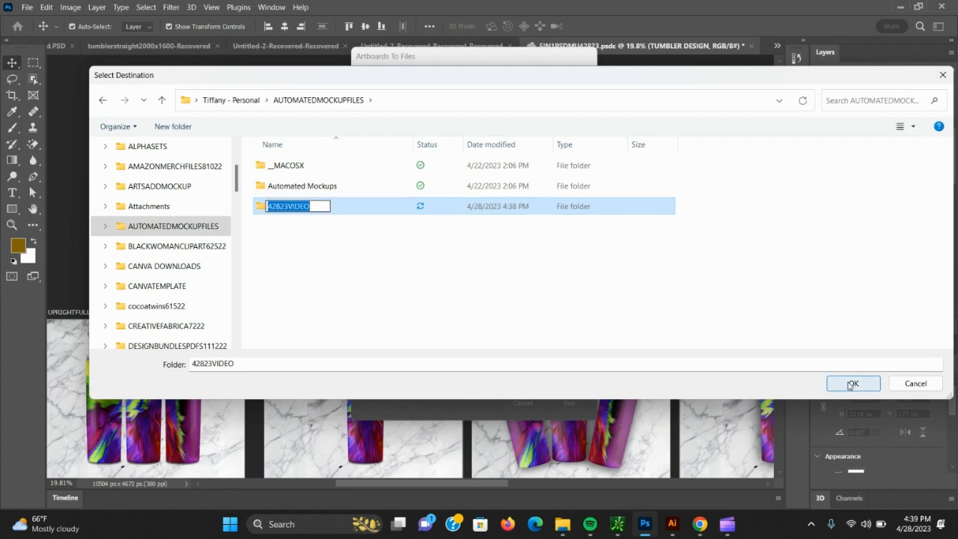
{"action": "left_click", "coordinate": [850, 383]}
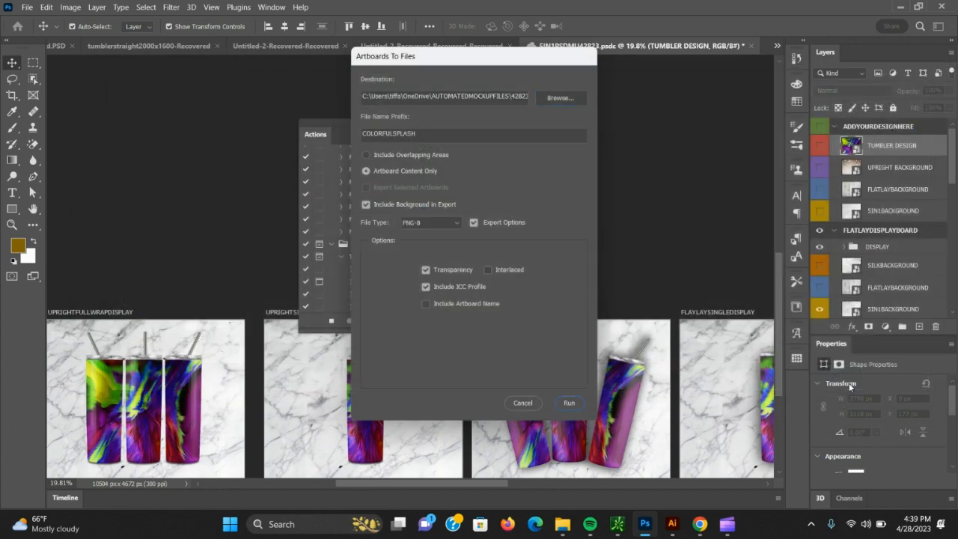
Run the artboard export, and move the floating action list clear of the artboards.
{"action": "left_click", "coordinate": [570, 404]}
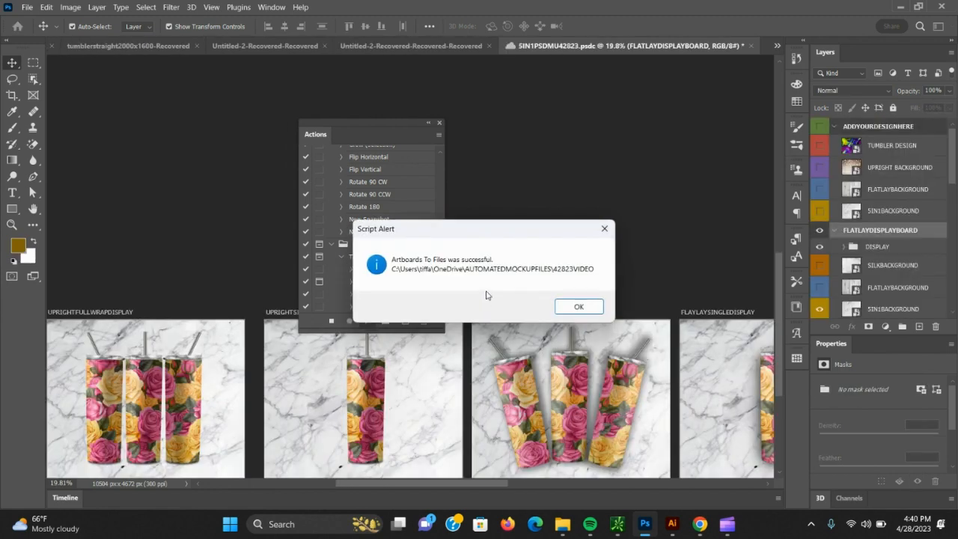
{"action": "left_click", "coordinate": [577, 306]}
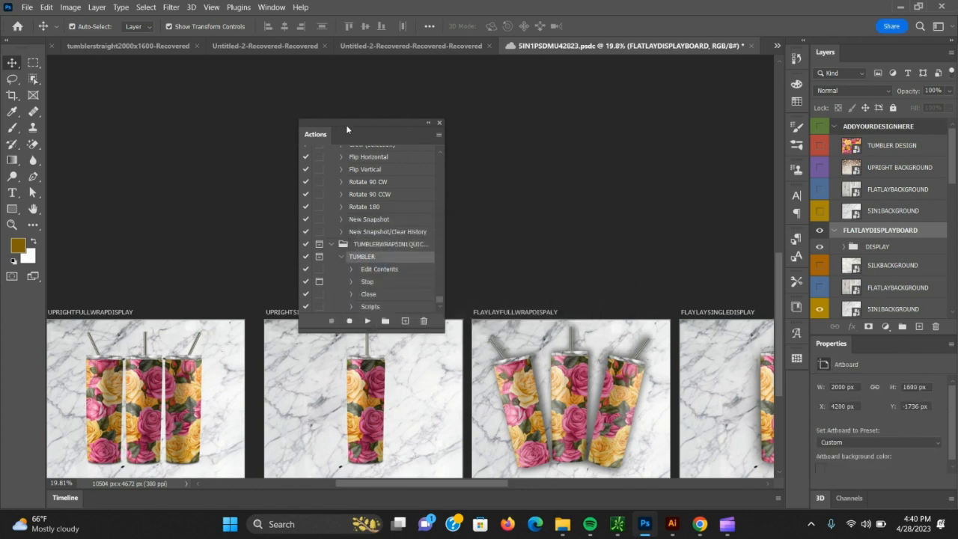
{"action": "left_click_drag", "start_coordinate": [346, 130], "coordinate": [460, 89]}
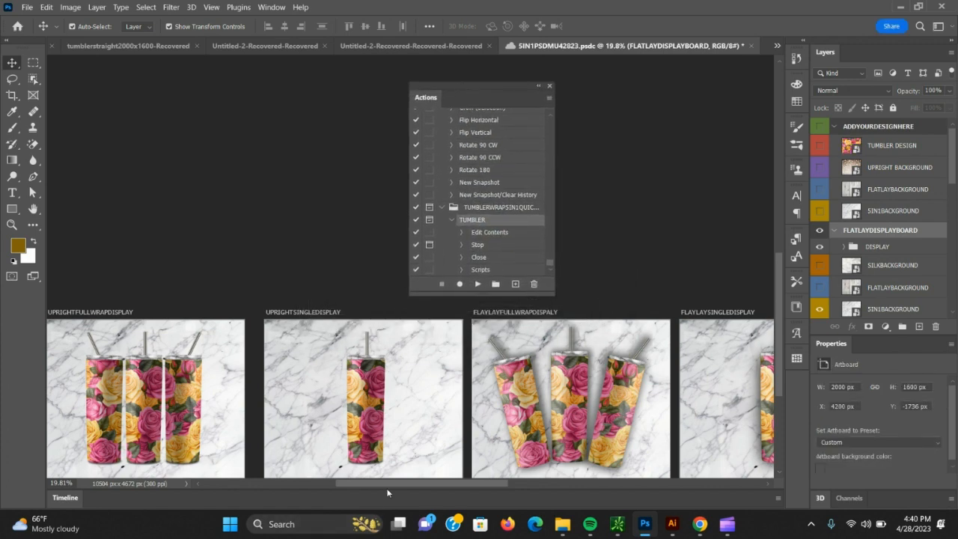
{"action": "left_click_drag", "start_coordinate": [388, 485], "coordinate": [402, 467]}
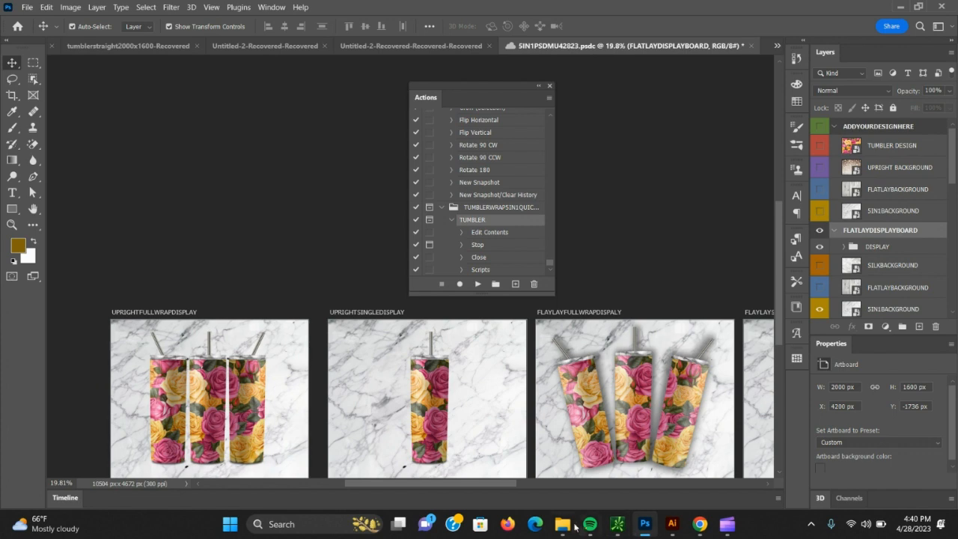
Switch to File Explorer, examine the exported images in the 42823VIDEO folder within AUTOMATEDMOCKUPFILES, and close the window.
{"action": "mouse_move", "coordinate": [563, 528]}
{"action": "mouse_move", "coordinate": [441, 456]}
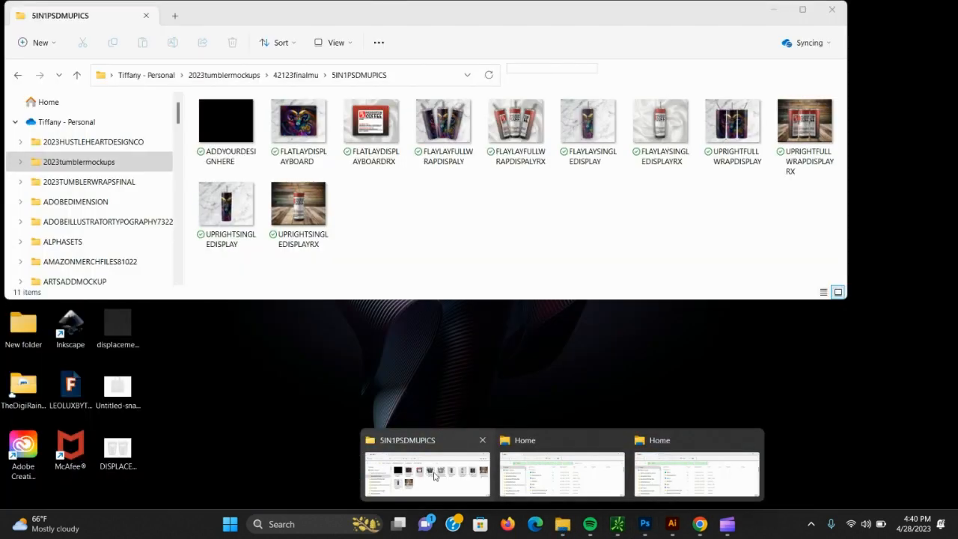
{"action": "left_click", "coordinate": [438, 490]}
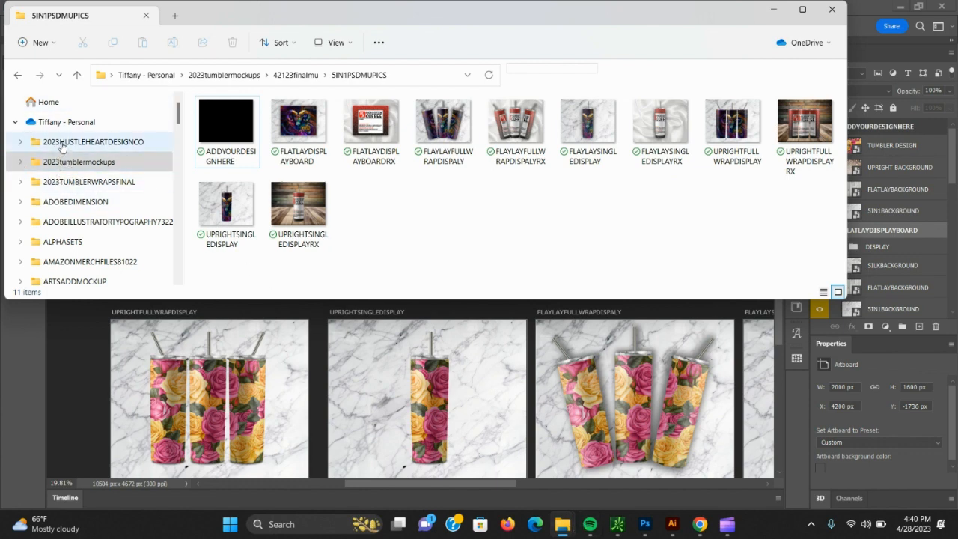
{"action": "scroll", "coordinate": [70, 233], "scroll_direction": "down", "scroll_amount": 1}
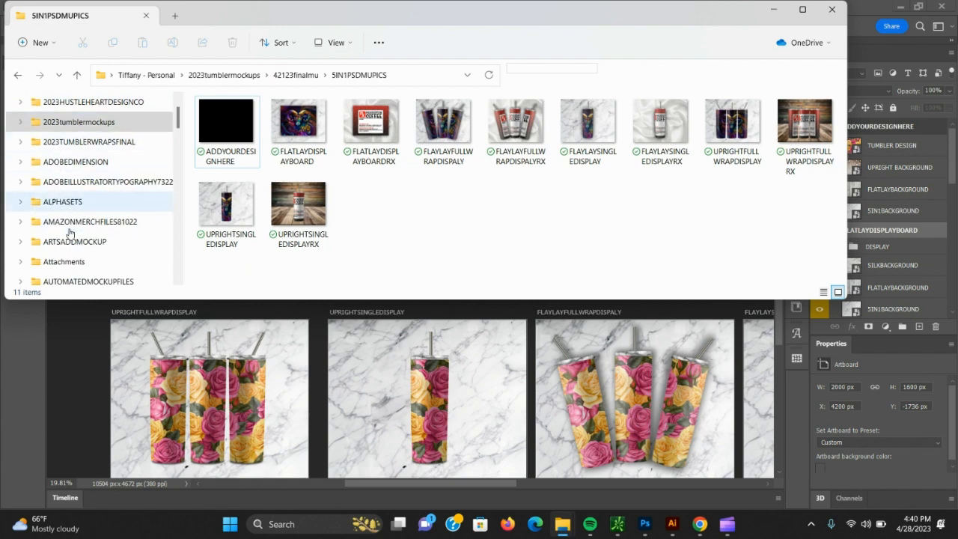
{"action": "left_click", "coordinate": [77, 281]}
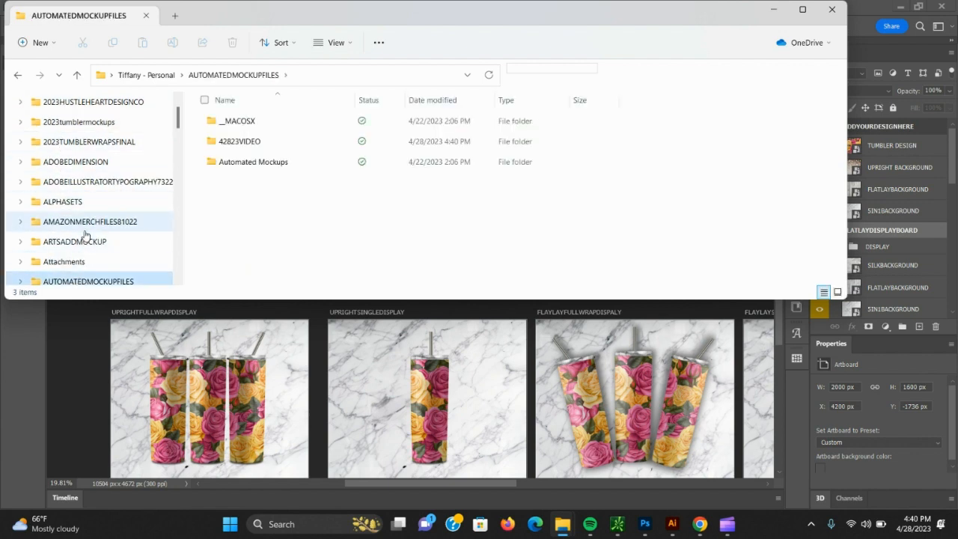
{"action": "double_click", "coordinate": [244, 142]}
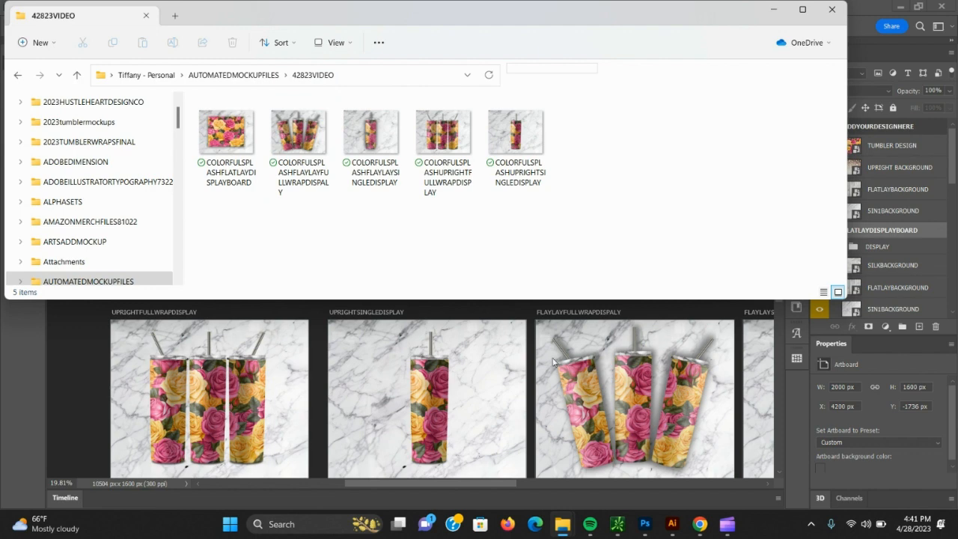
{"action": "left_click", "coordinate": [832, 11]}
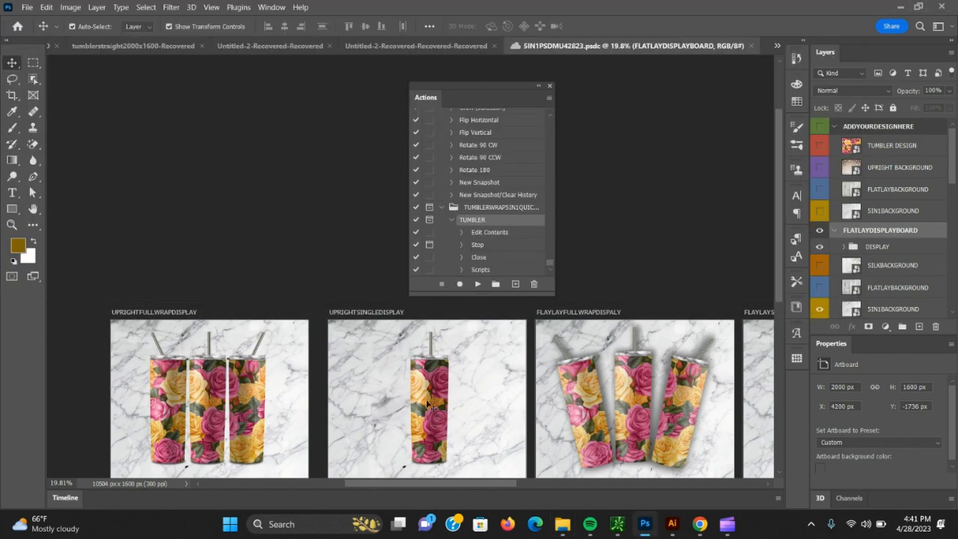
{"action": "left_click_drag", "start_coordinate": [431, 486], "coordinate": [445, 468]}
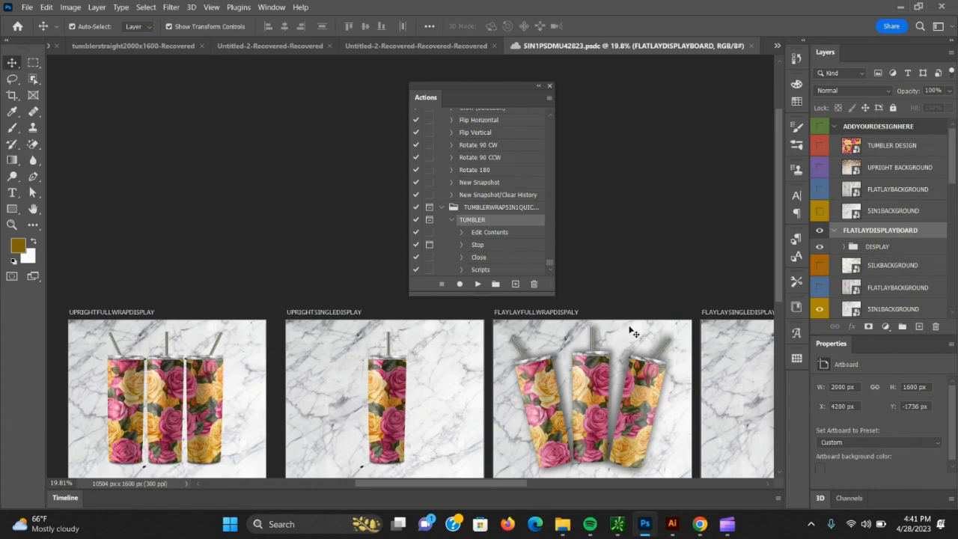
{"action": "left_click", "coordinate": [729, 524]}
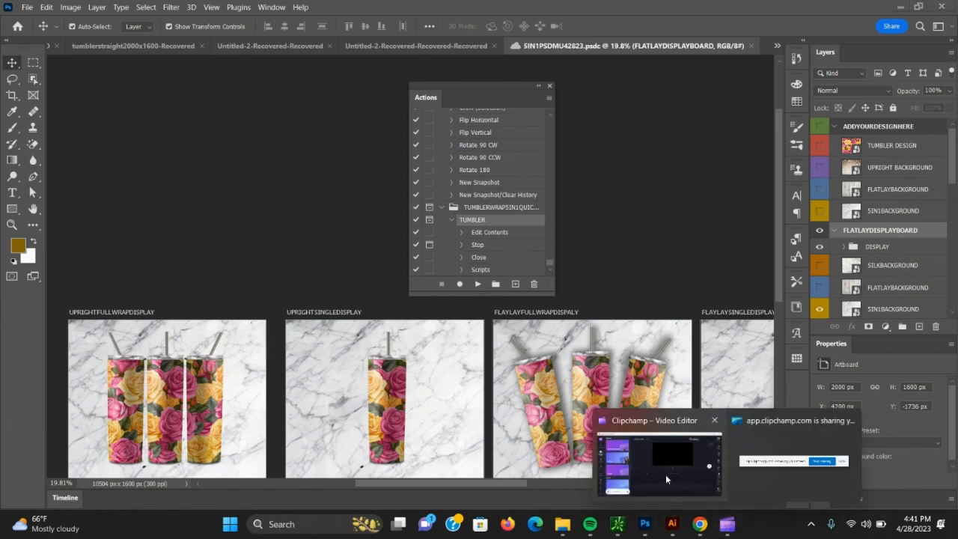